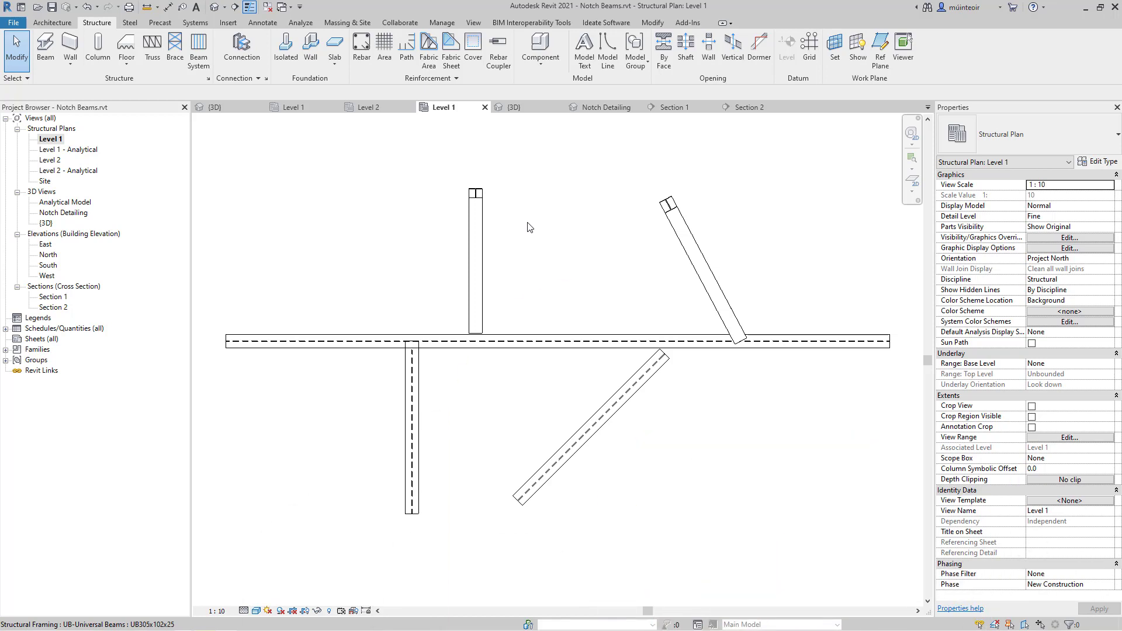
- Open the Notch Detailing 3D view and examine where the secondary beams meet the long main beam
{"action": "left_click", "coordinate": [136, 24]}
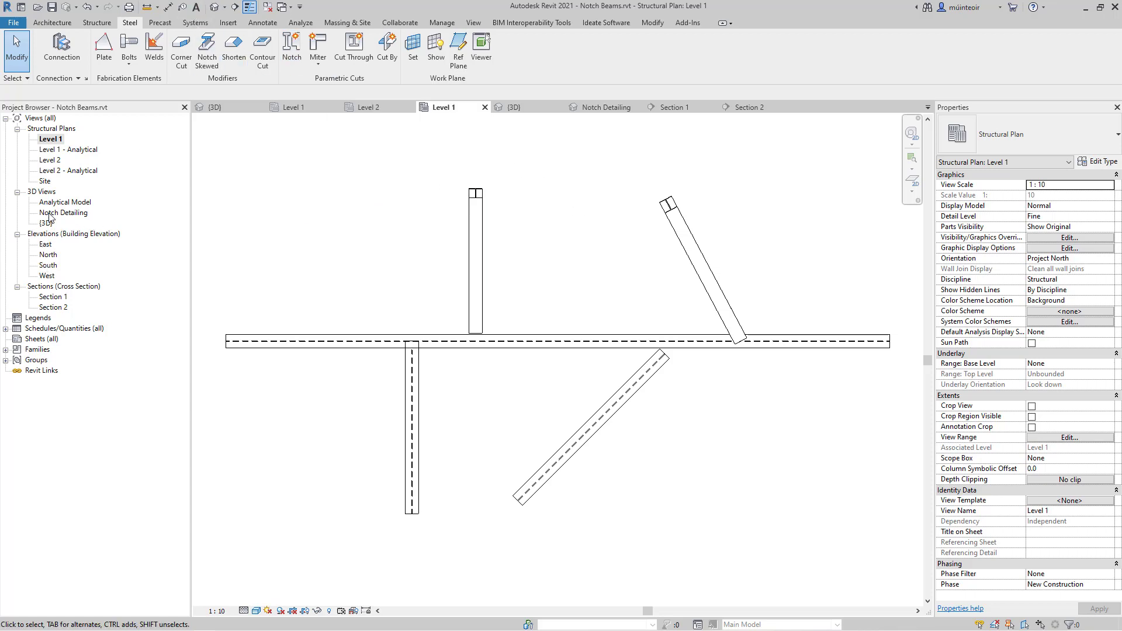
{"action": "double_click", "coordinate": [50, 214]}
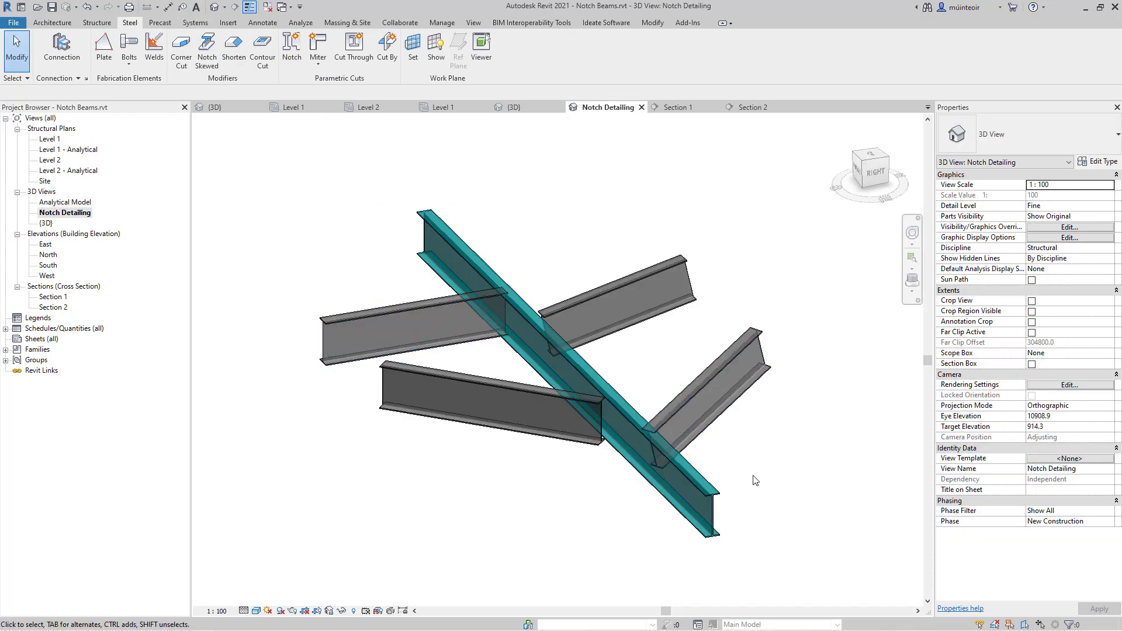
{"action": "left_click", "coordinate": [718, 513]}
{"action": "middle_click_drag", "start_coordinate": [719, 518], "coordinate": [316, 450], "text": "shift"}
{"action": "middle_click_drag", "start_coordinate": [553, 432], "coordinate": [324, 518], "text": "shift"}
{"action": "left_click", "coordinate": [462, 486]}
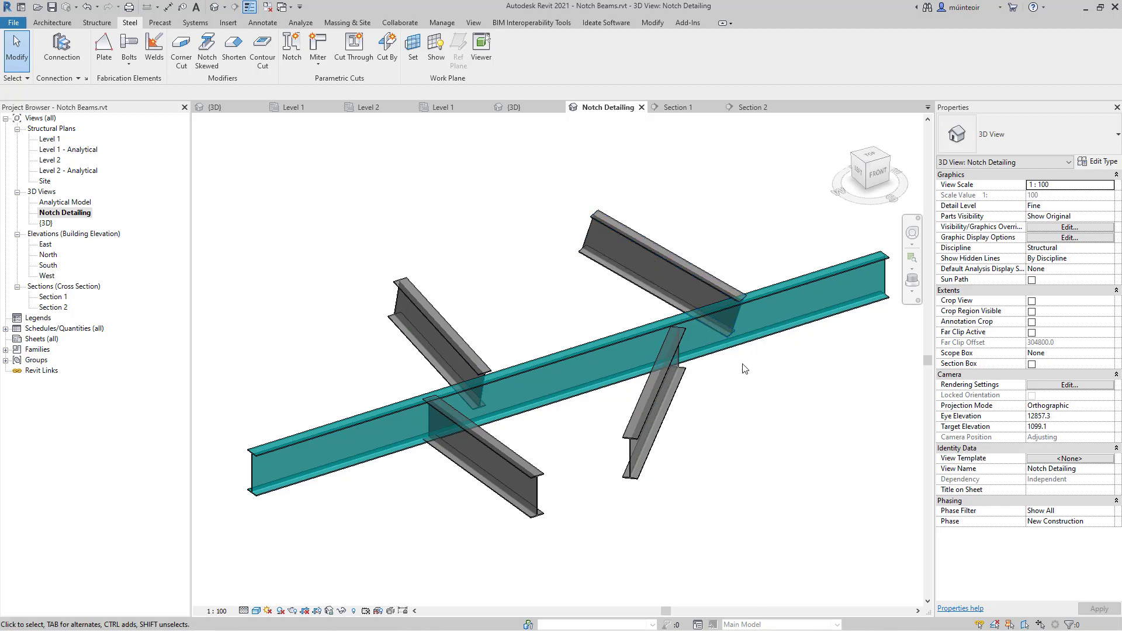
{"action": "left_click", "coordinate": [652, 262]}
{"action": "middle_click_drag", "start_coordinate": [652, 261], "coordinate": [639, 189], "text": "shift"}
{"action": "left_click", "coordinate": [553, 314]}
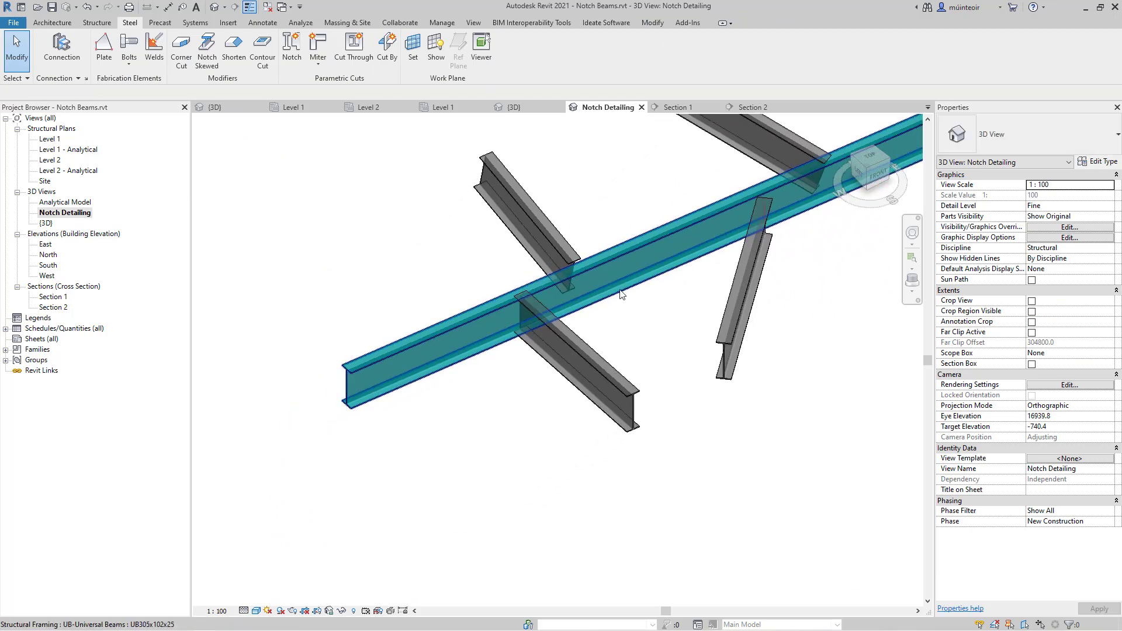
{"action": "scroll", "coordinate": [502, 274], "scroll_direction": "up", "scroll_amount": 3}
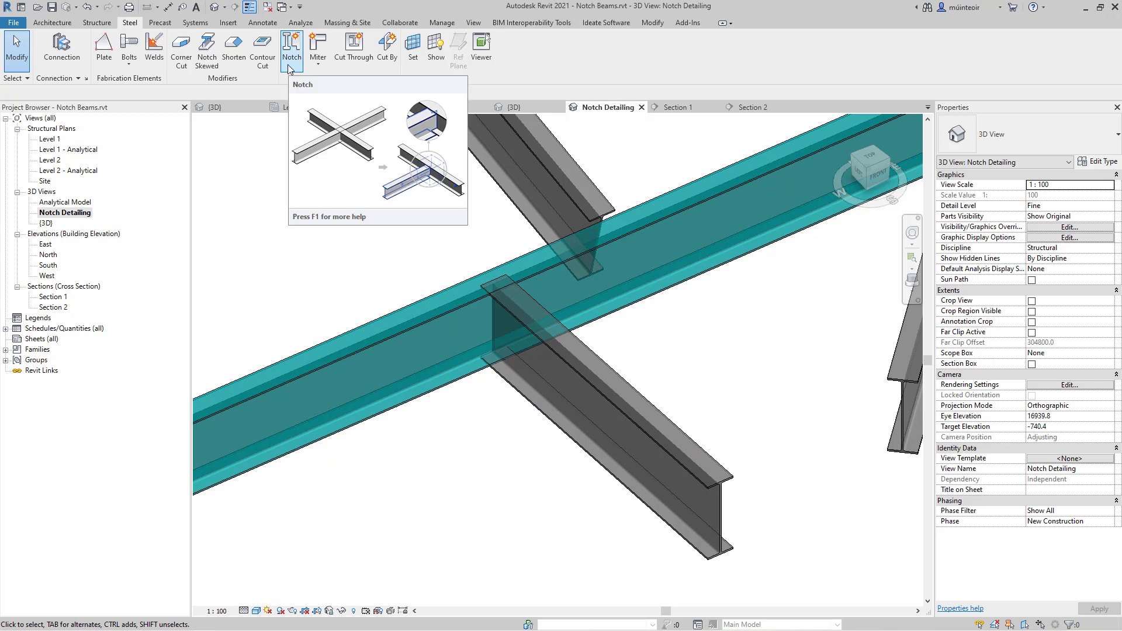
{"action": "middle_click_drag", "start_coordinate": [400, 256], "coordinate": [369, 272], "text": "shift"}
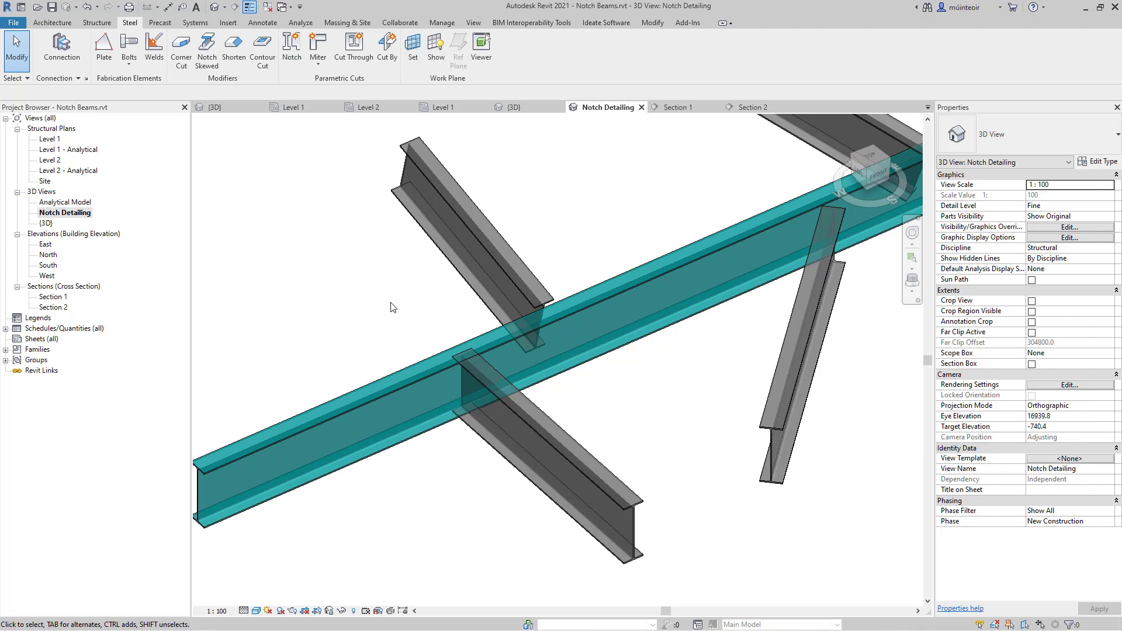
{"action": "left_click", "coordinate": [414, 377]}
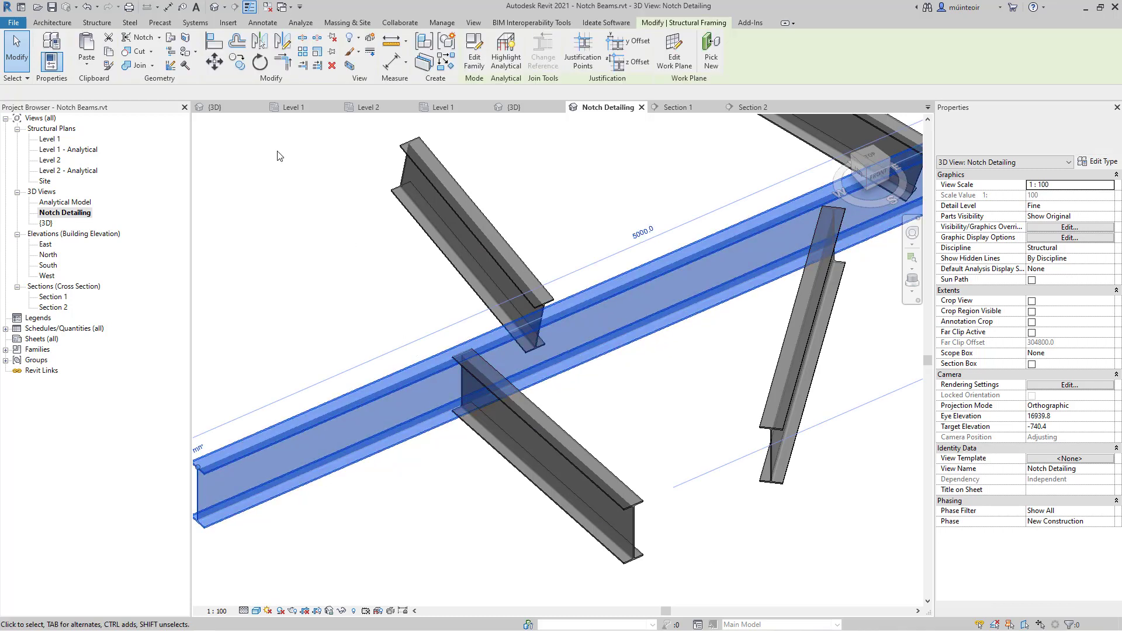
{"action": "left_click", "coordinate": [159, 37]}
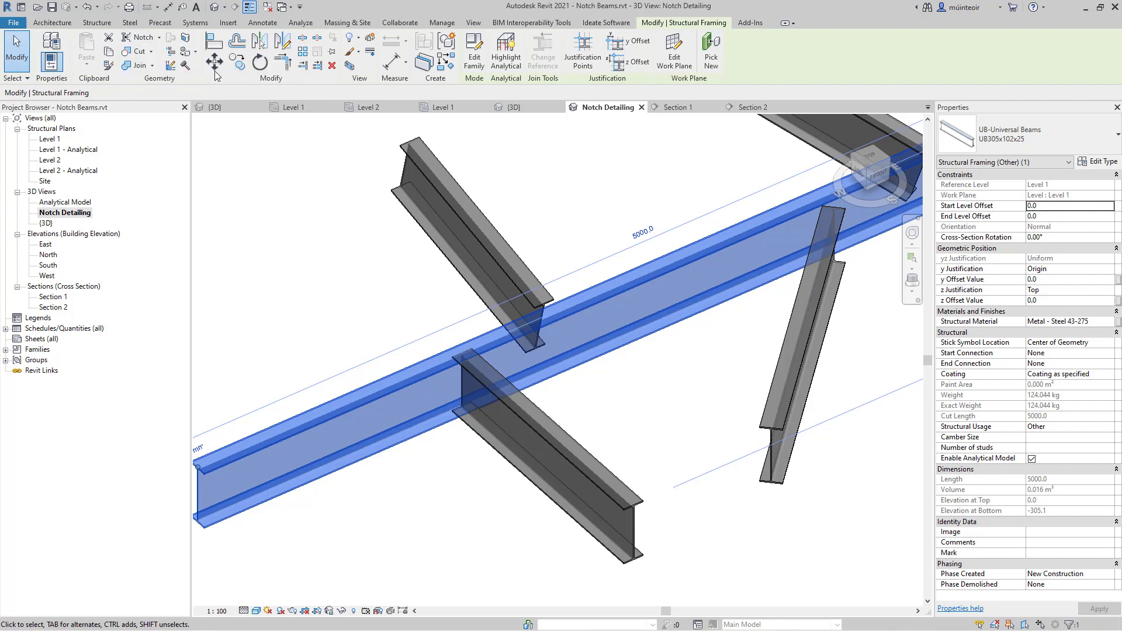
{"action": "key", "text": "Escape"}
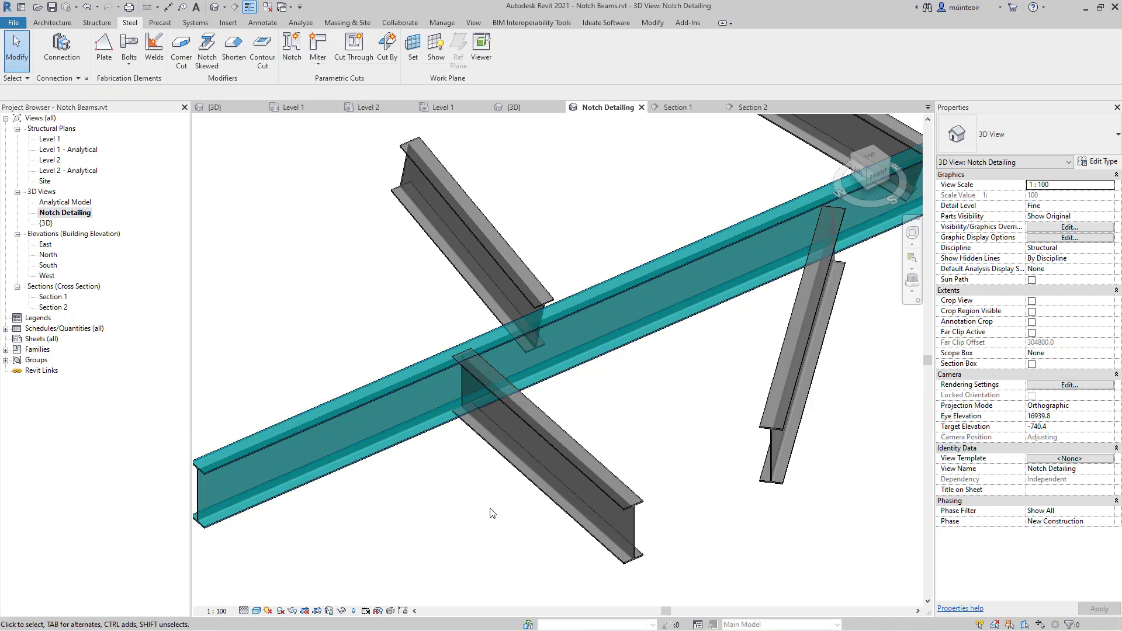
- Apply a parametric Notch cut between the long main beam and the front secondary beam that meets it perpendicularly
{"action": "left_click_drag", "start_coordinate": [490, 512], "coordinate": [430, 401]}
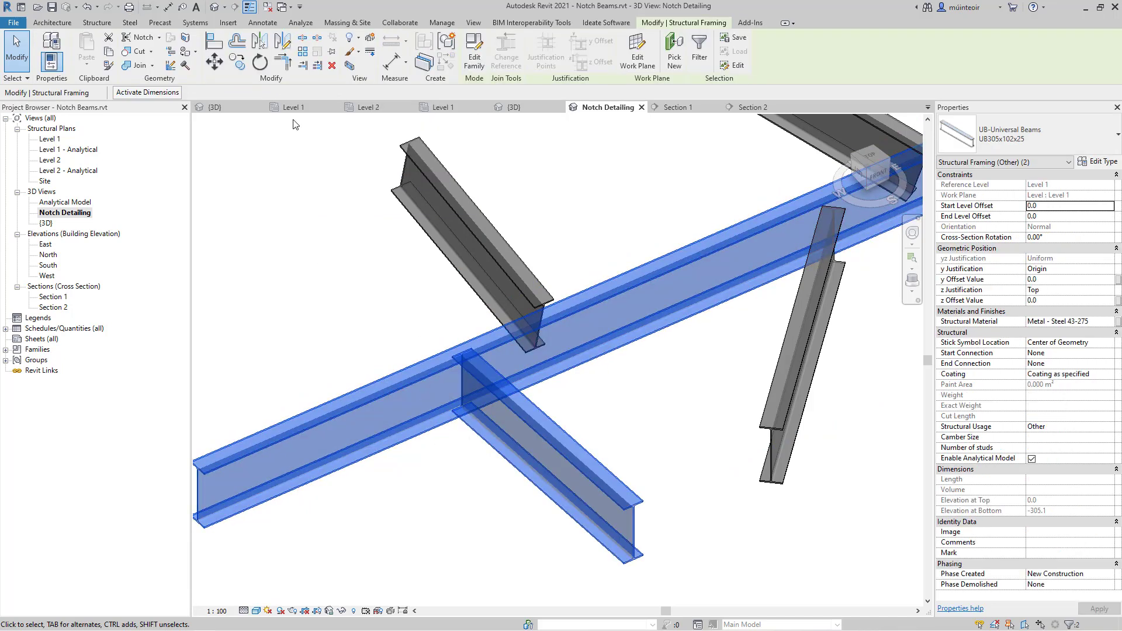
{"action": "left_click", "coordinate": [130, 22]}
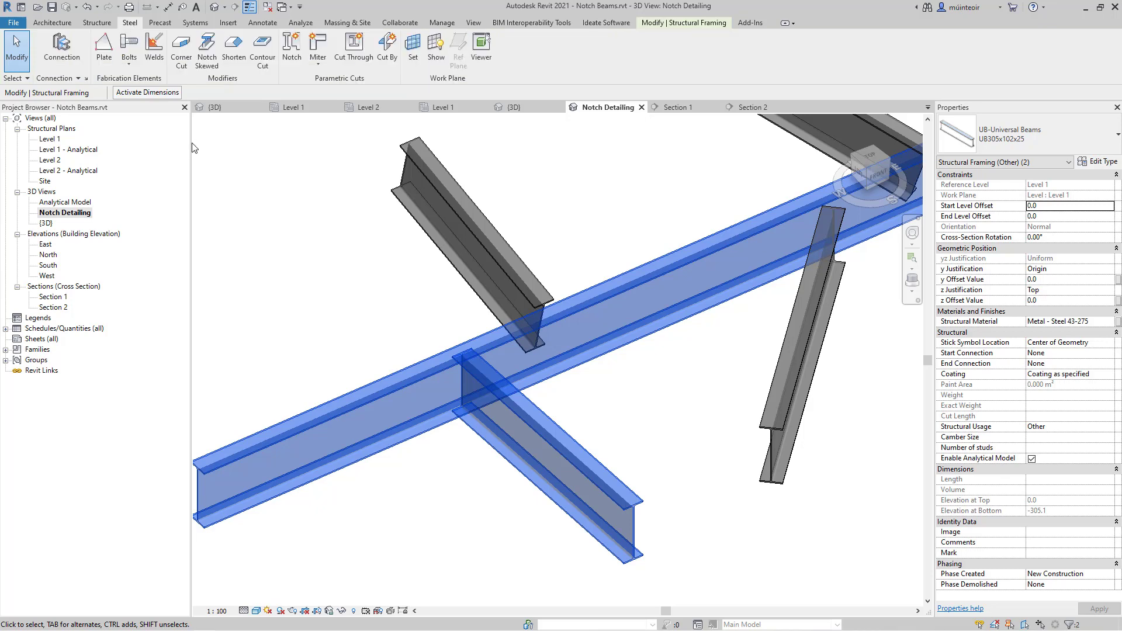
{"action": "left_click", "coordinate": [292, 58]}
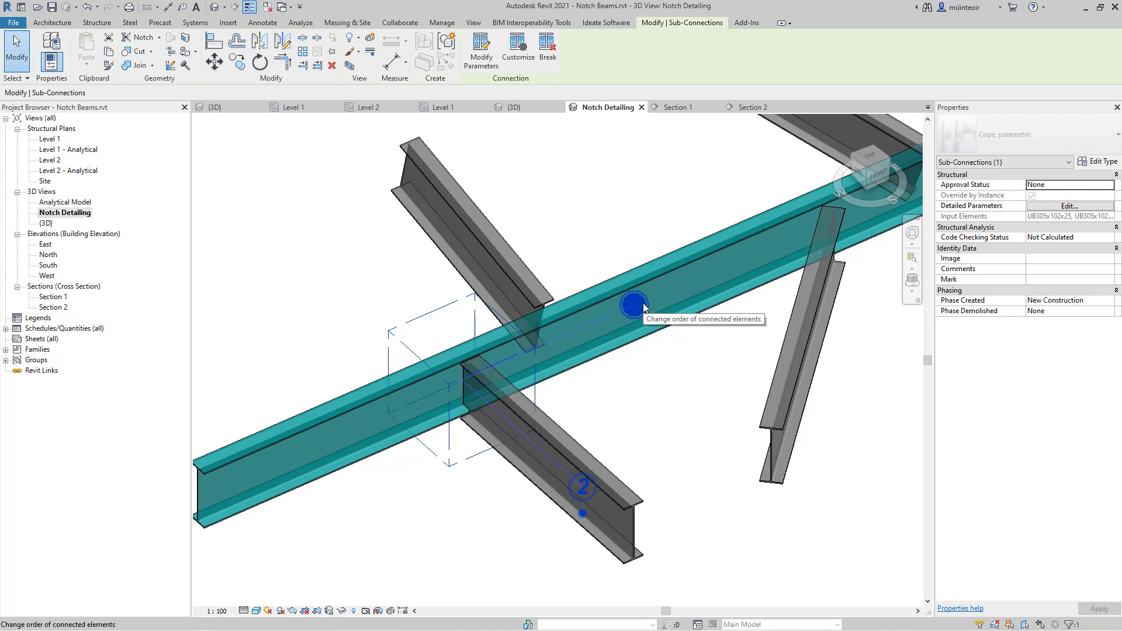
- Swap the notch's order of connected elements so the main beam is cut instead, and restore the original order
{"action": "left_click_drag", "start_coordinate": [637, 306], "coordinate": [578, 499]}
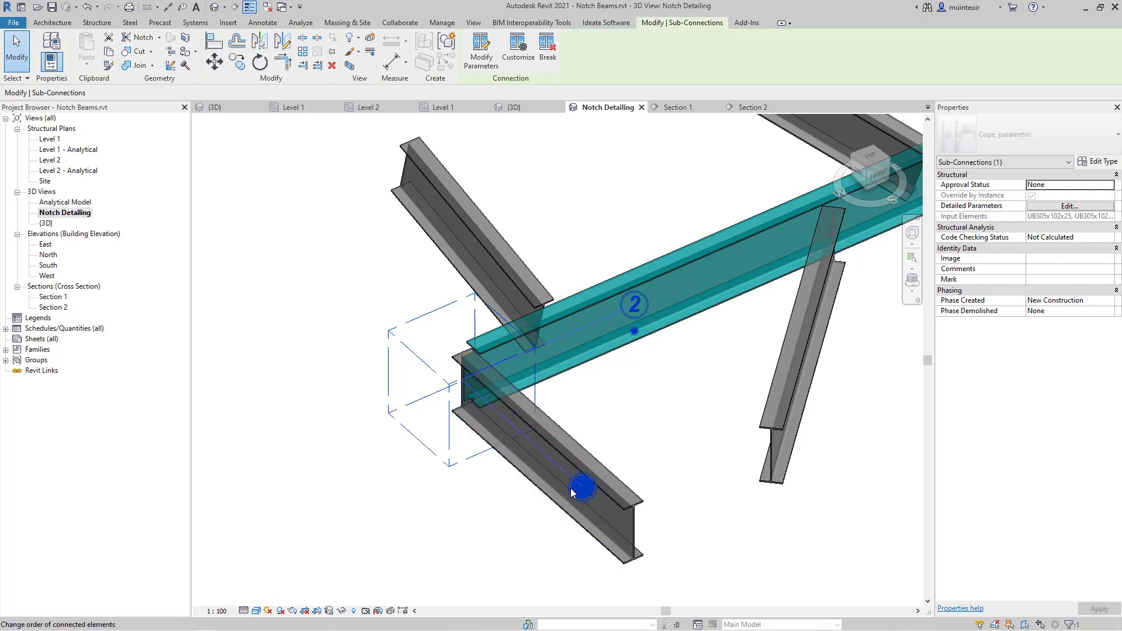
{"action": "mouse_move", "coordinate": [573, 489]}
{"action": "left_mouse_down"}
{"action": "mouse_move", "coordinate": [643, 356]}
{"action": "mouse_move", "coordinate": [634, 315]}
{"action": "left_mouse_up"}
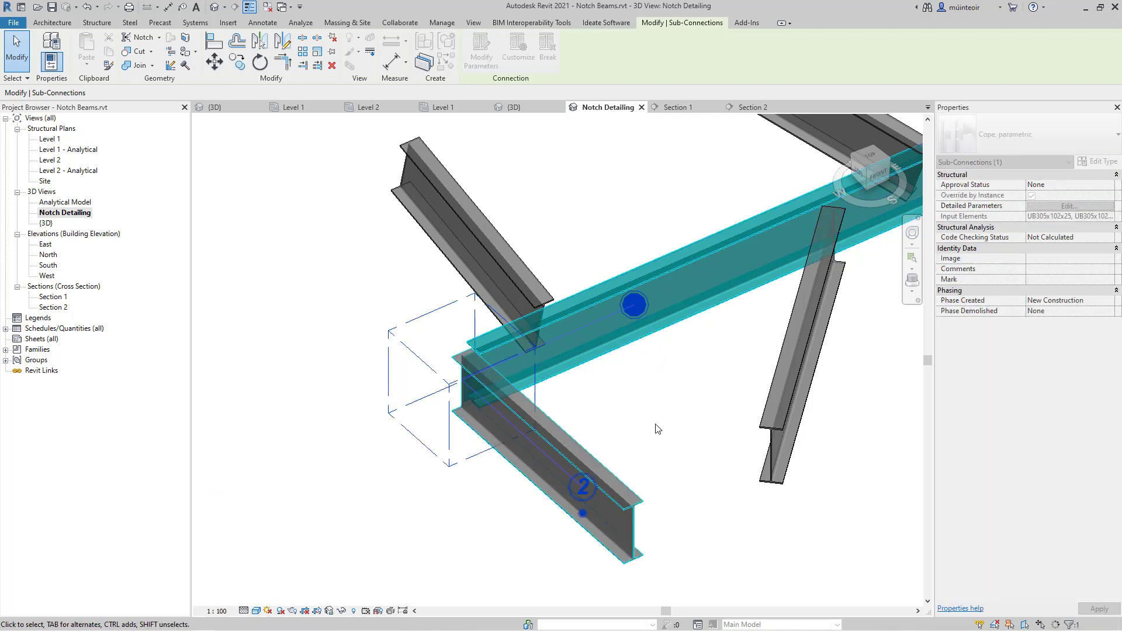
{"action": "left_click", "coordinate": [665, 426]}
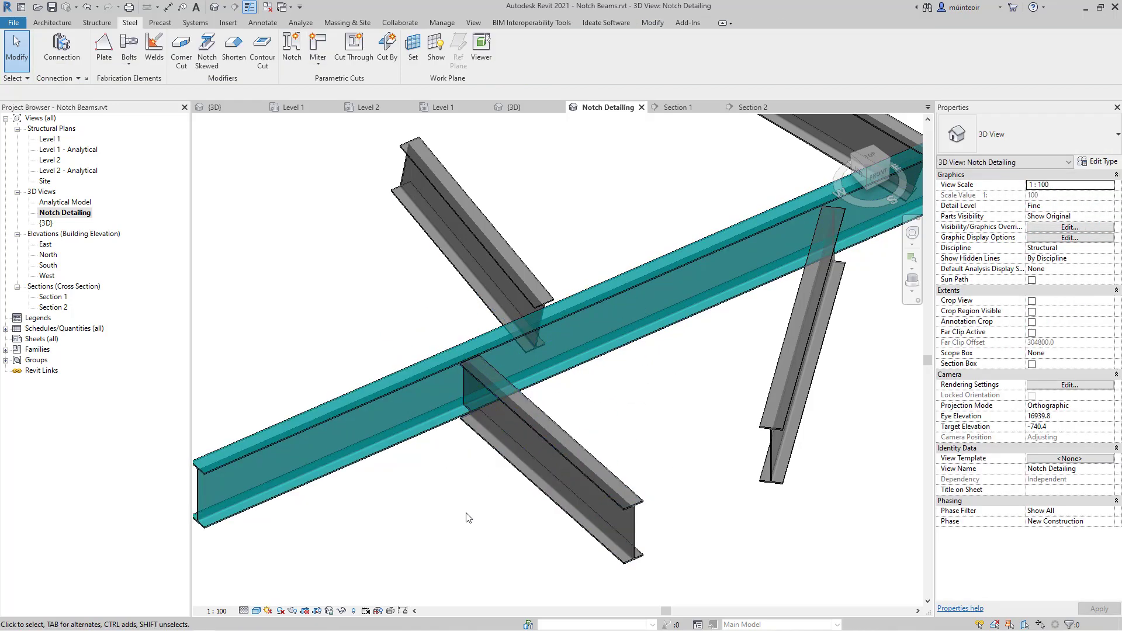
- Open the notch's parameters and compare its distance settings with the cut beam end in the 3D view
{"action": "left_click", "coordinate": [459, 463]}
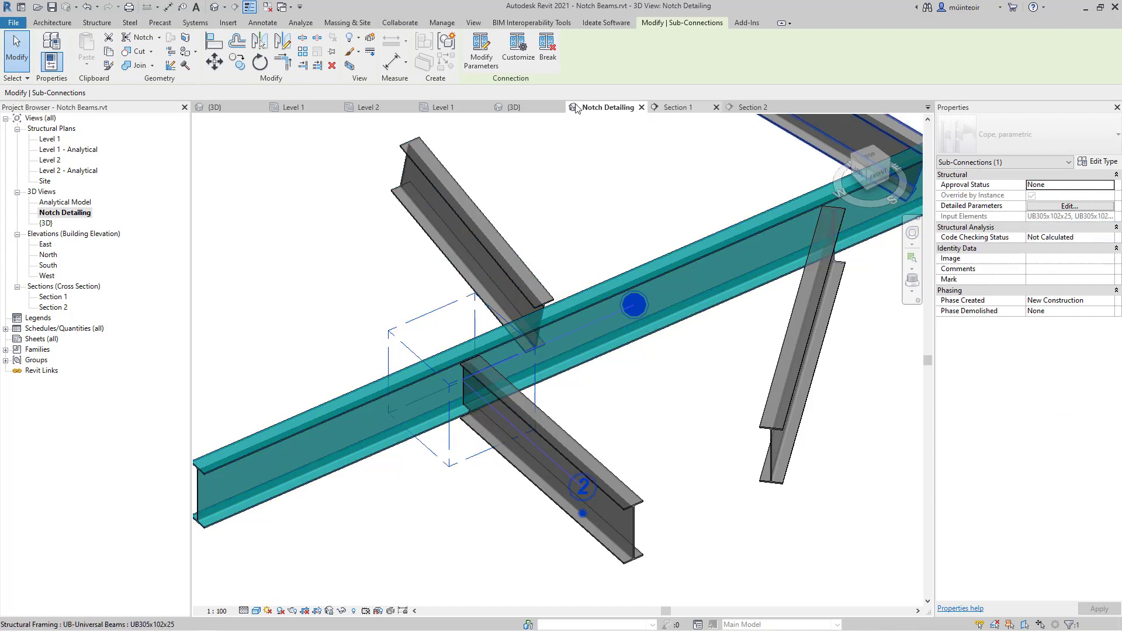
{"action": "left_click", "coordinate": [480, 55]}
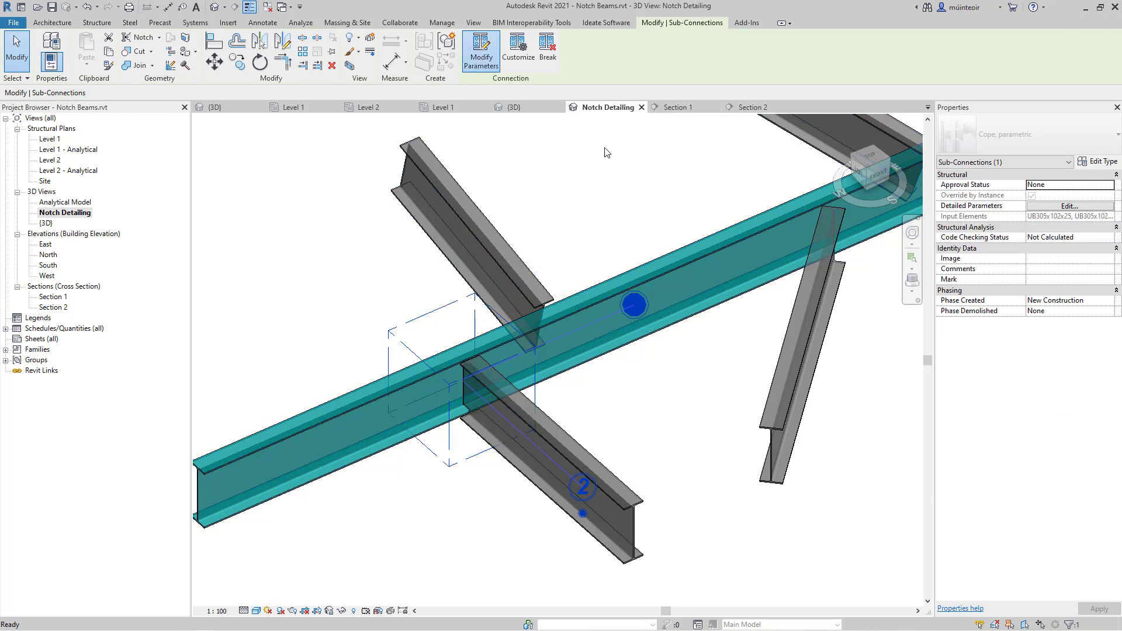
{"action": "left_click_drag", "start_coordinate": [298, 27], "coordinate": [920, 144]}
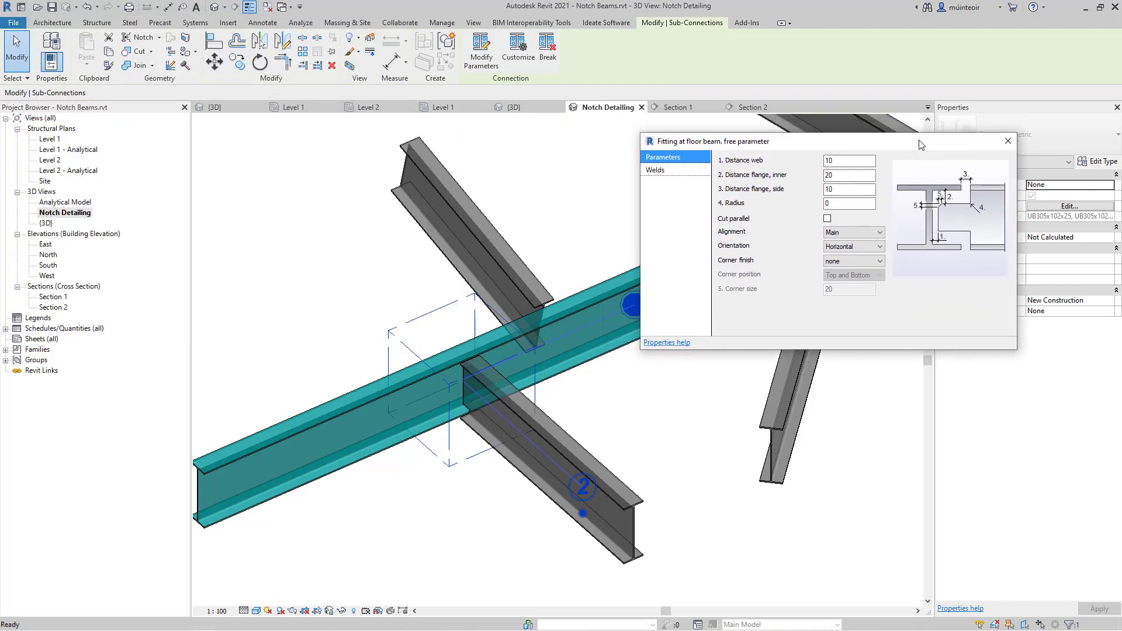
{"action": "left_click", "coordinate": [646, 402]}
{"action": "scroll", "coordinate": [485, 401], "scroll_direction": "up", "scroll_amount": 3}
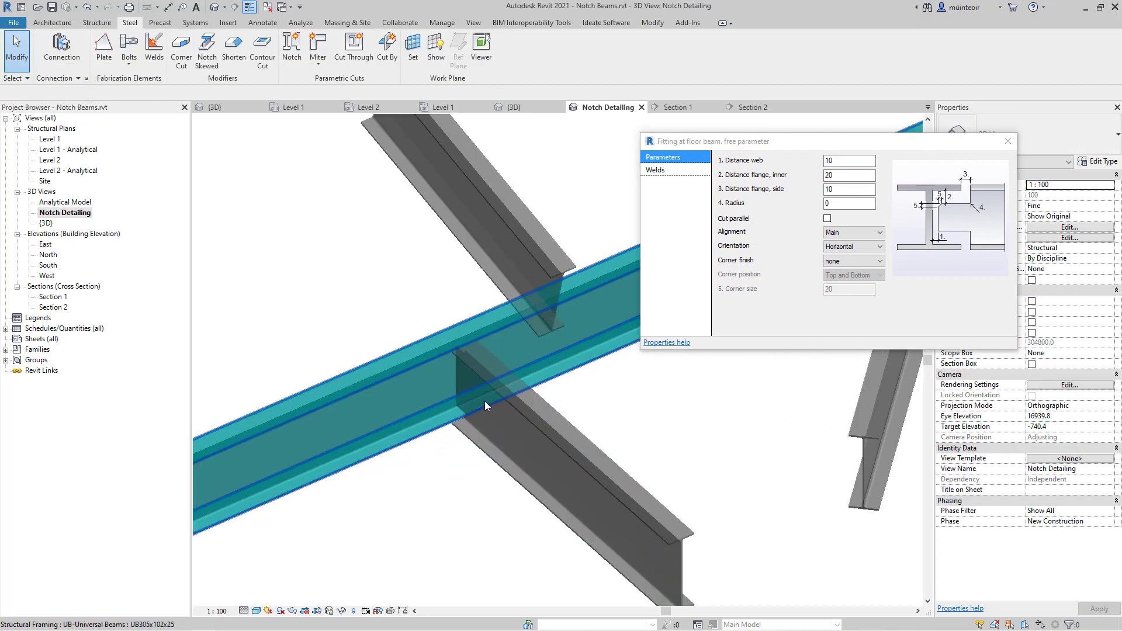
{"action": "scroll", "coordinate": [452, 422], "scroll_direction": "up", "scroll_amount": 4}
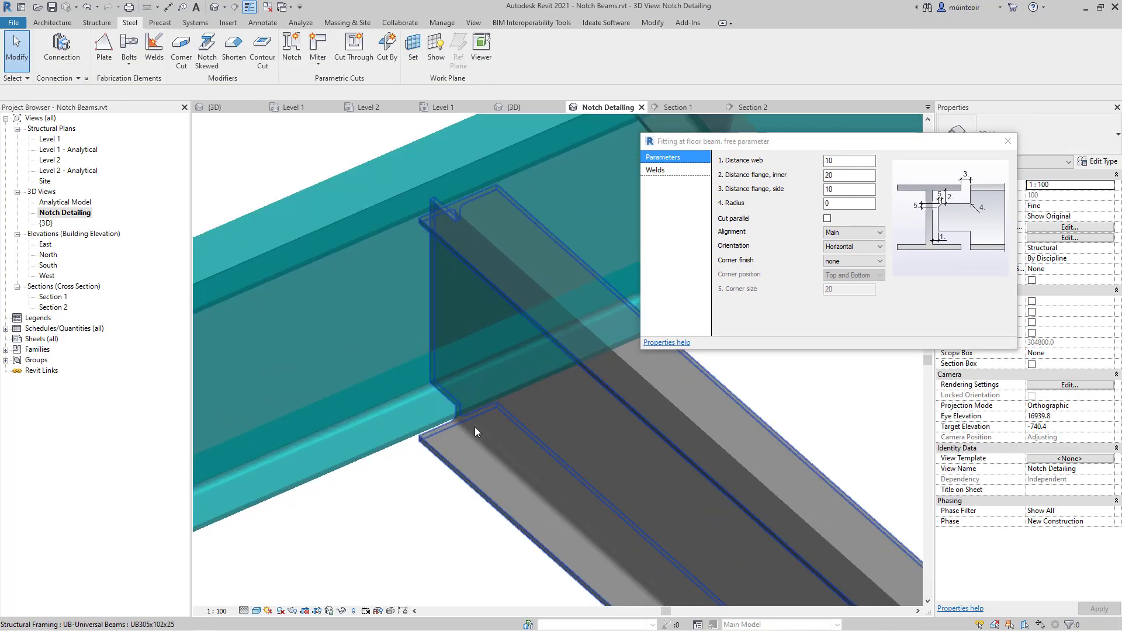
{"action": "left_click", "coordinate": [841, 161]}
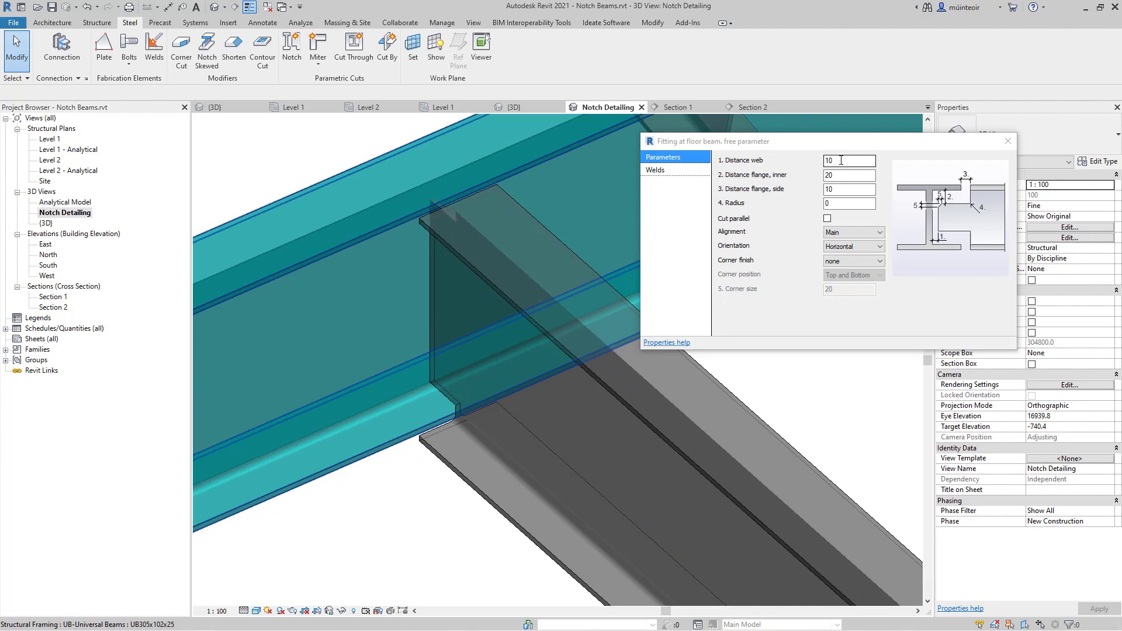
{"action": "left_click", "coordinate": [1008, 141]}
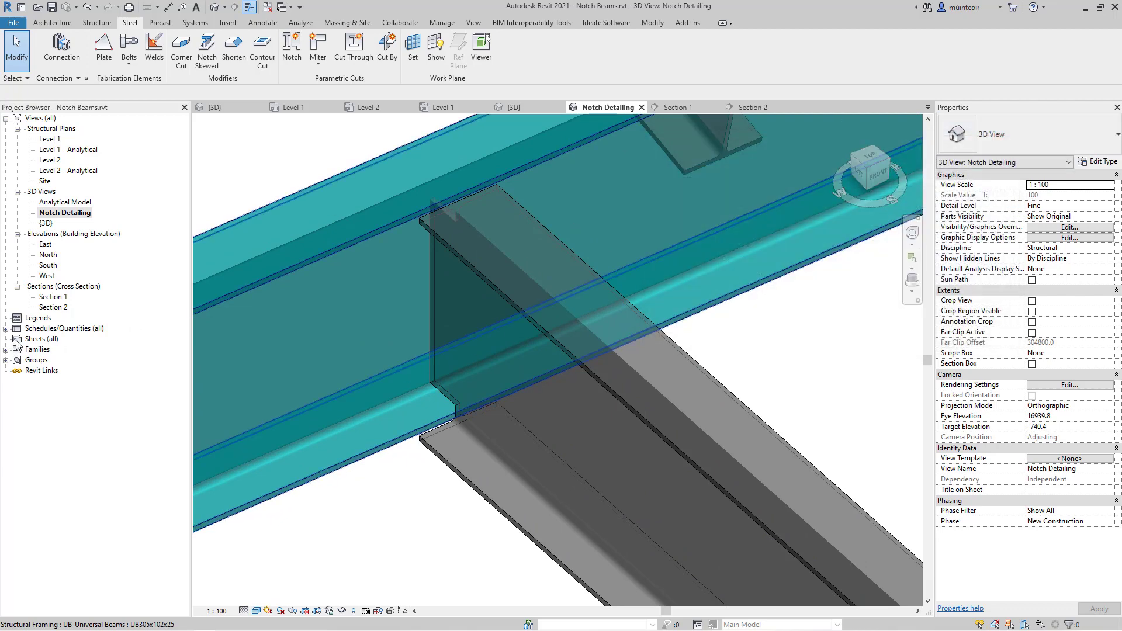
- Open the Section 1 view and bring up the parameters of the notch shown there
{"action": "double_click", "coordinate": [47, 299]}
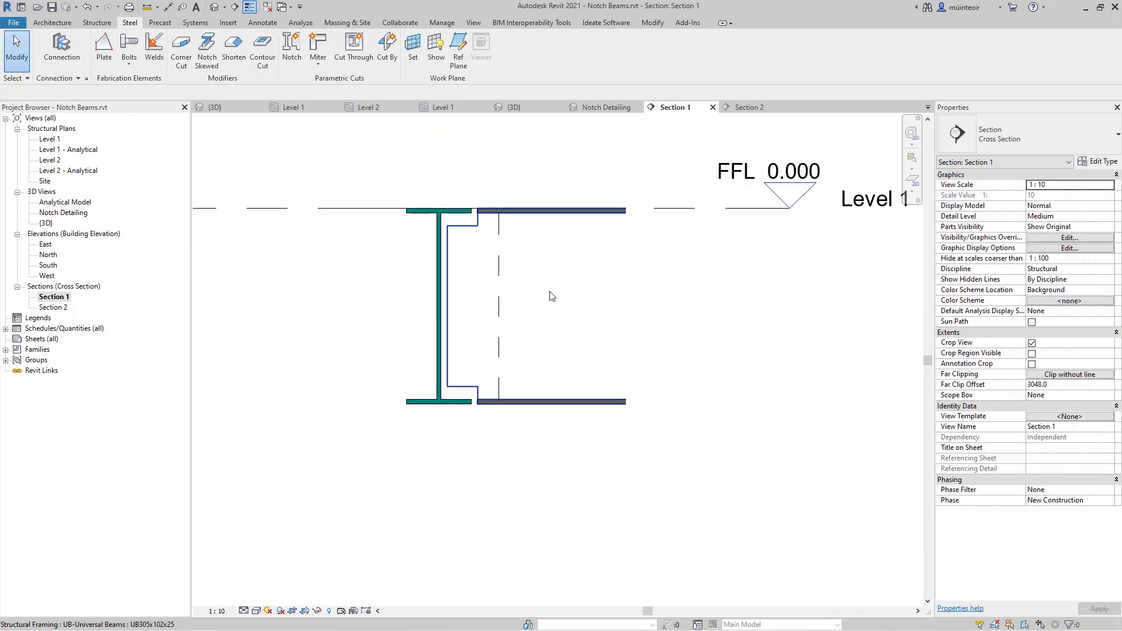
{"action": "middle_click_drag", "start_coordinate": [573, 296], "coordinate": [563, 332]}
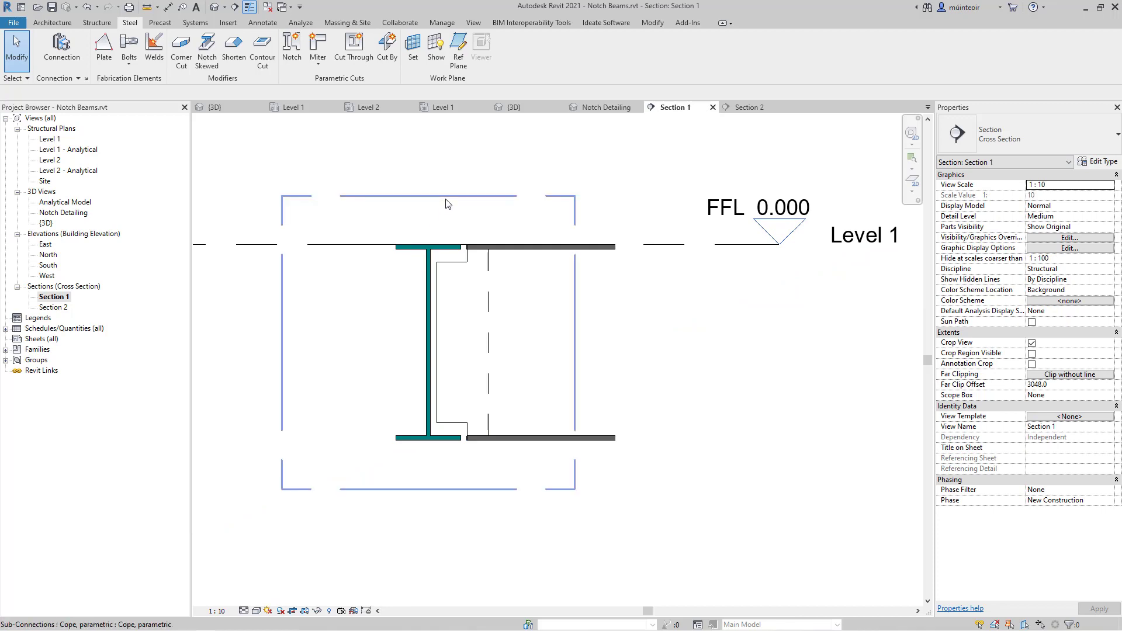
{"action": "left_click", "coordinate": [448, 203]}
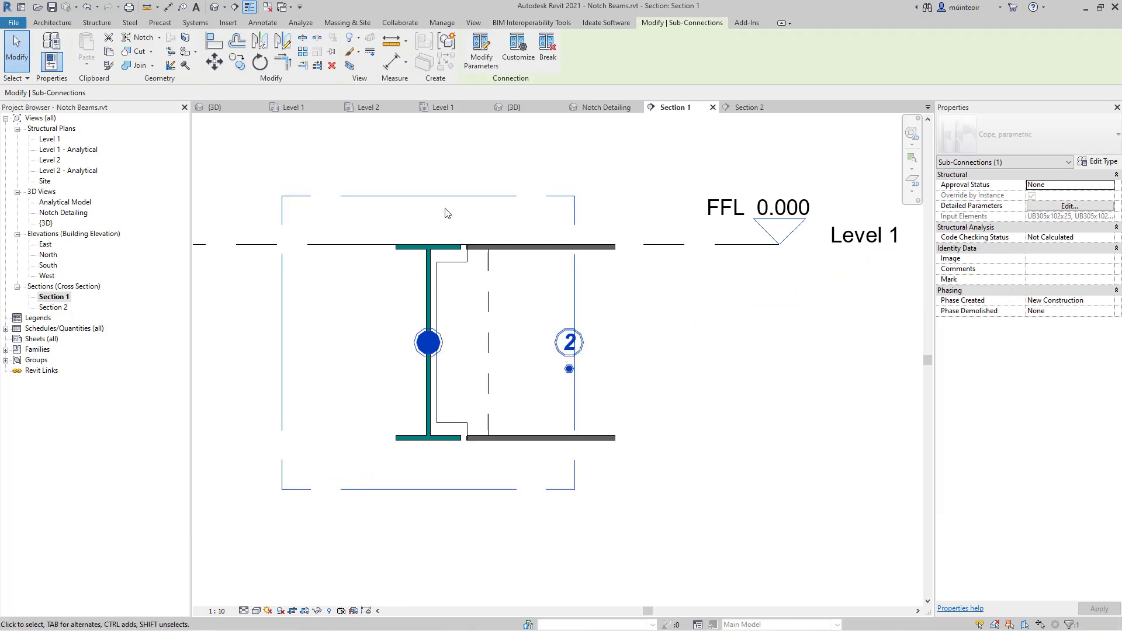
{"action": "left_click", "coordinate": [480, 64]}
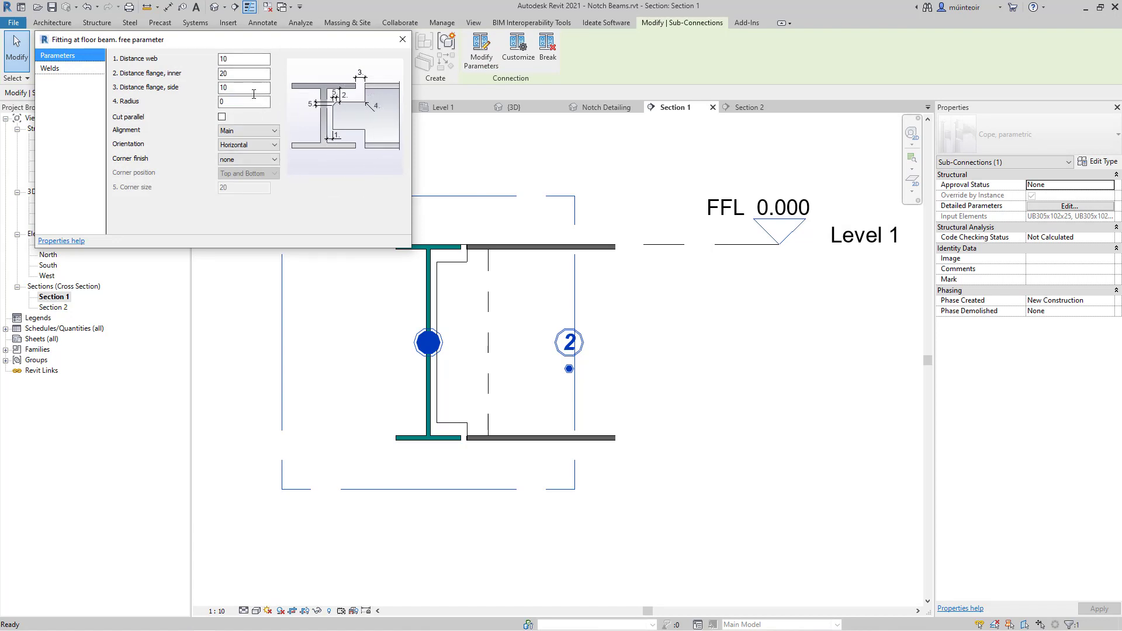
- Try a web distance of 20 on the notch, and set it back to 10
{"action": "left_click_drag", "start_coordinate": [243, 59], "coordinate": [174, 67]}
{"action": "type", "text": "20"}
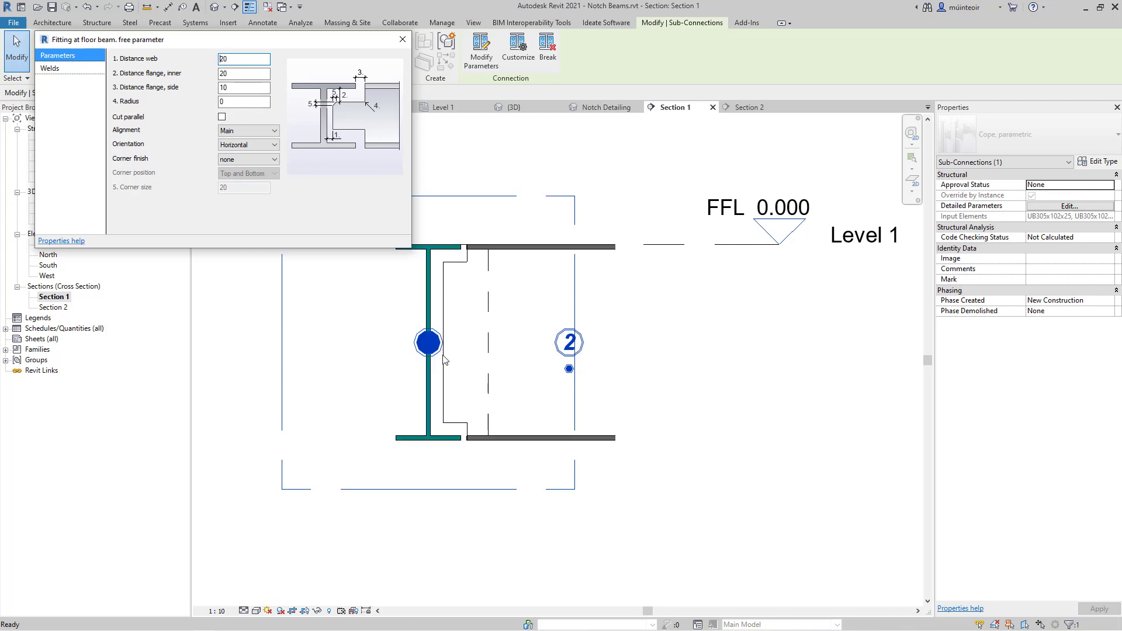
{"action": "left_click_drag", "start_coordinate": [246, 59], "coordinate": [188, 63]}
{"action": "type", "text": "10"}
- Try inner flange distances of 25 and 50 on the notch, and settle on 15
{"action": "left_click_drag", "start_coordinate": [248, 74], "coordinate": [209, 81]}
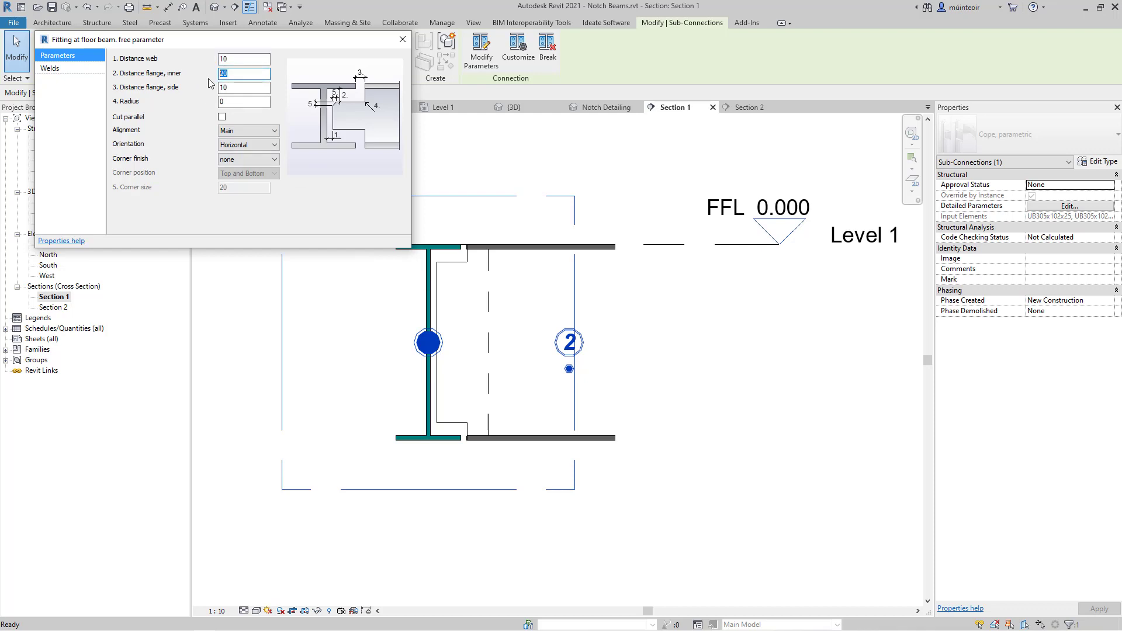
{"action": "type", "text": "25"}
{"action": "left_click_drag", "start_coordinate": [236, 75], "coordinate": [174, 76]}
{"action": "type", "text": "50"}
{"action": "left_click_drag", "start_coordinate": [240, 74], "coordinate": [190, 72]}
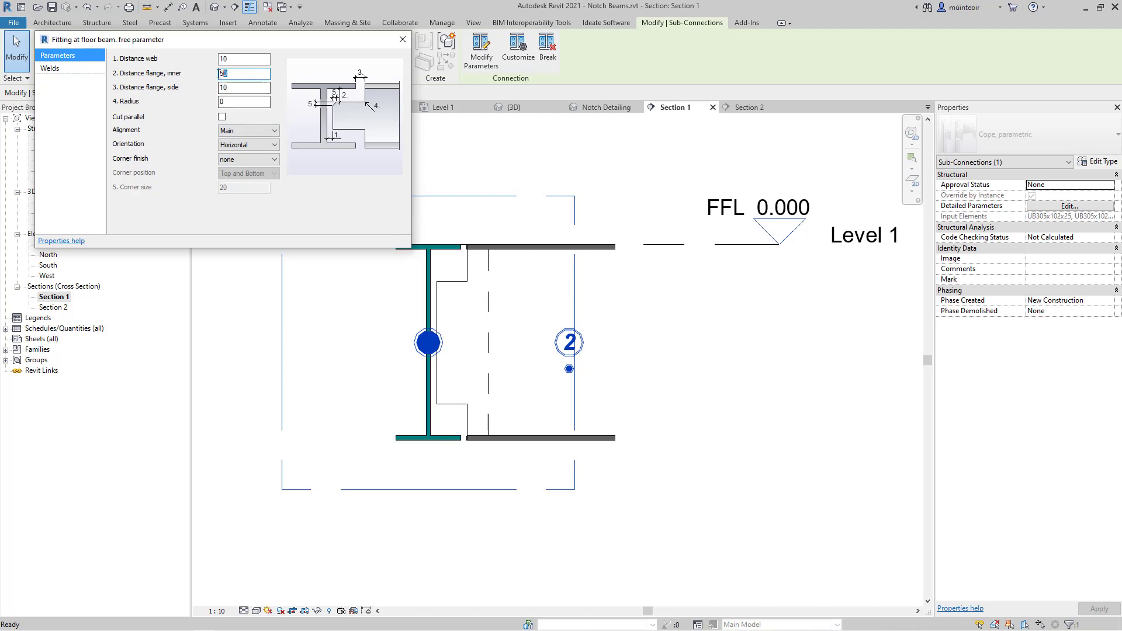
{"action": "type", "text": "1"}
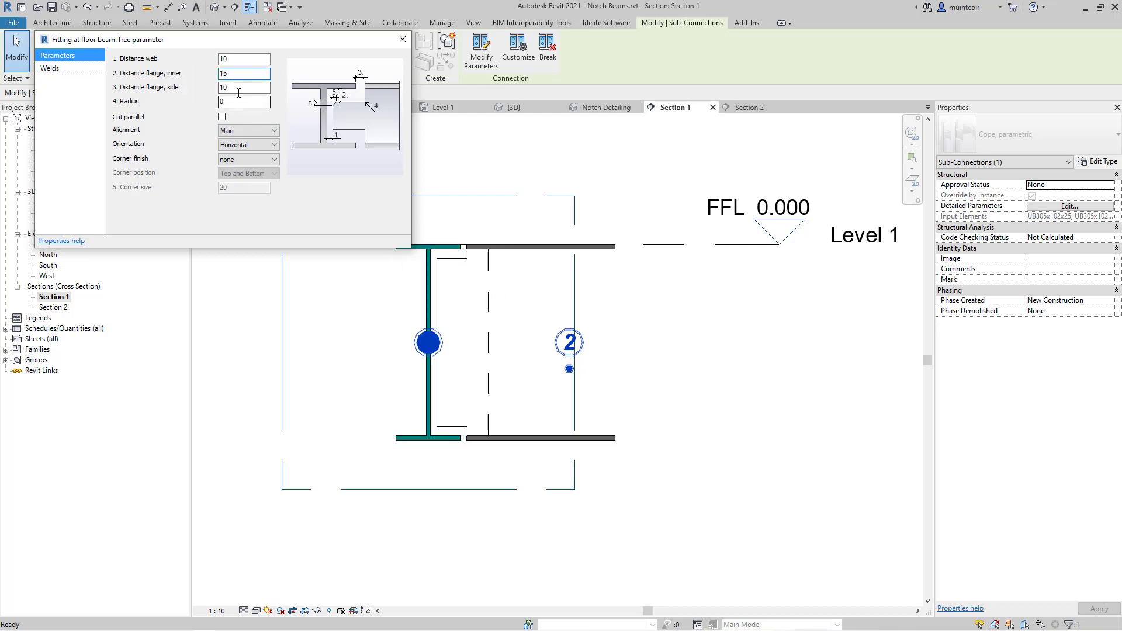
- Try a side flange distance of 20 on the notch, and set it back to 10
{"action": "left_click_drag", "start_coordinate": [245, 88], "coordinate": [215, 89]}
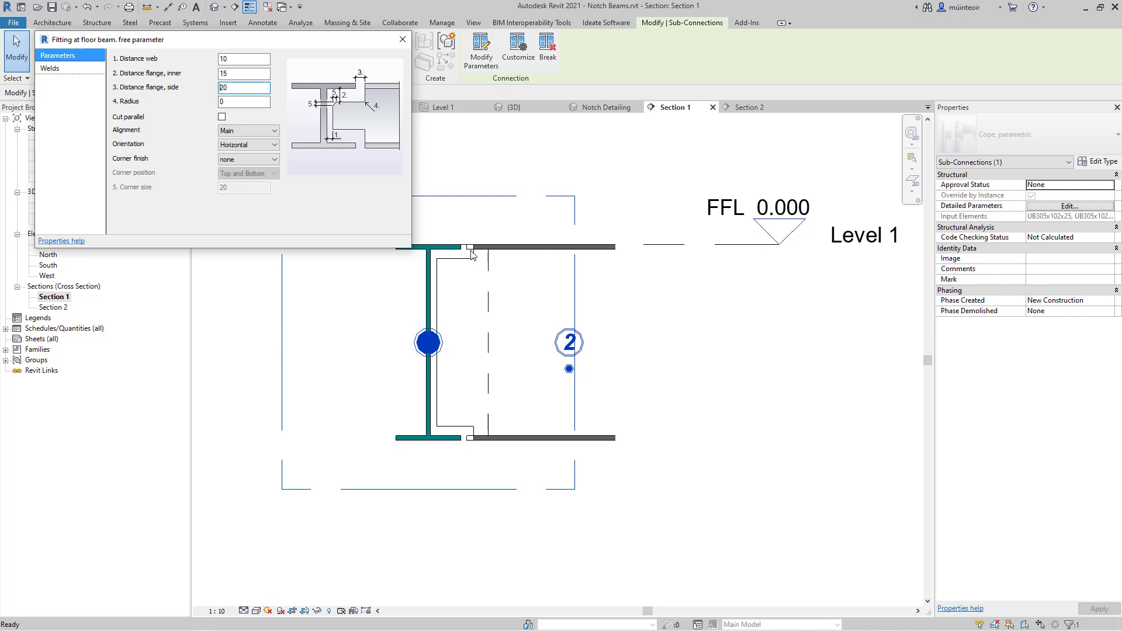
{"action": "left_click_drag", "start_coordinate": [233, 90], "coordinate": [155, 93]}
{"action": "type", "text": "10"}
- Set the notch's radius to 10 and check the rounded upper corner up close
{"action": "key", "text": "Tab"}
{"action": "type", "text": "10"}
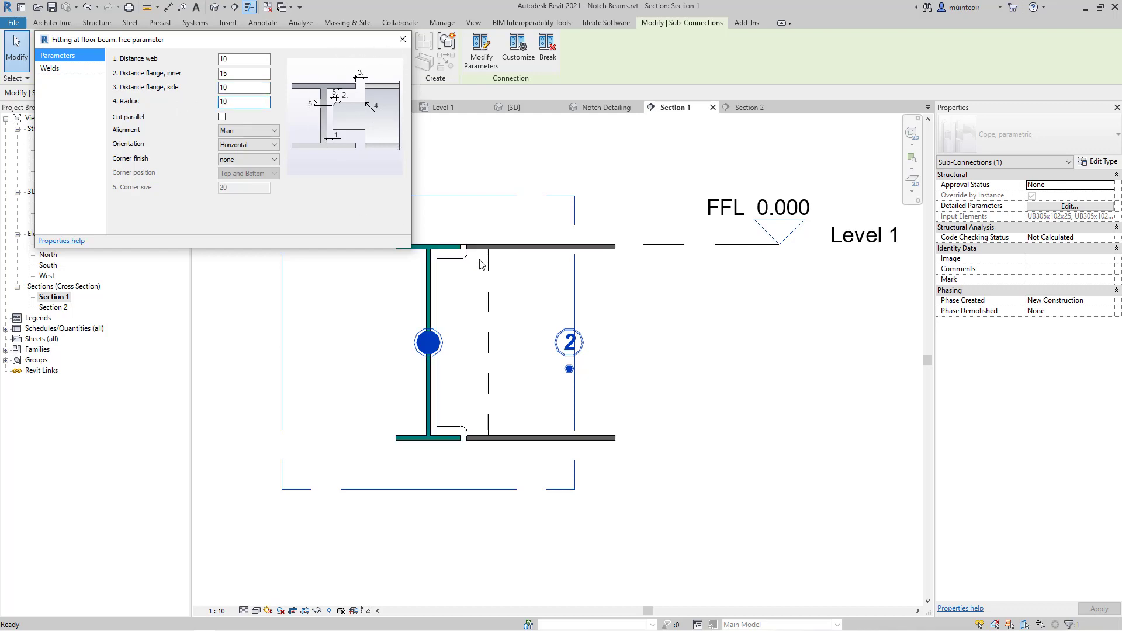
{"action": "left_click", "coordinate": [465, 264]}
{"action": "scroll", "coordinate": [461, 266], "scroll_direction": "up", "scroll_amount": 3}
{"action": "left_click", "coordinate": [468, 266]}
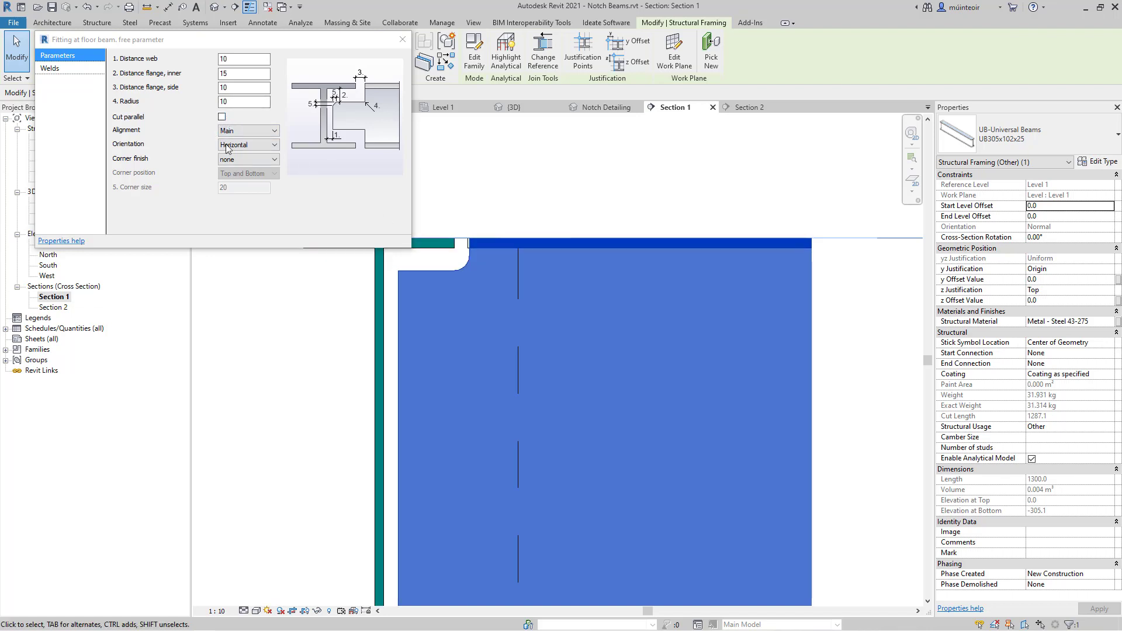
{"action": "left_click", "coordinate": [541, 187]}
- Change the notch's alignment to Secondary
{"action": "left_click", "coordinate": [248, 131]}
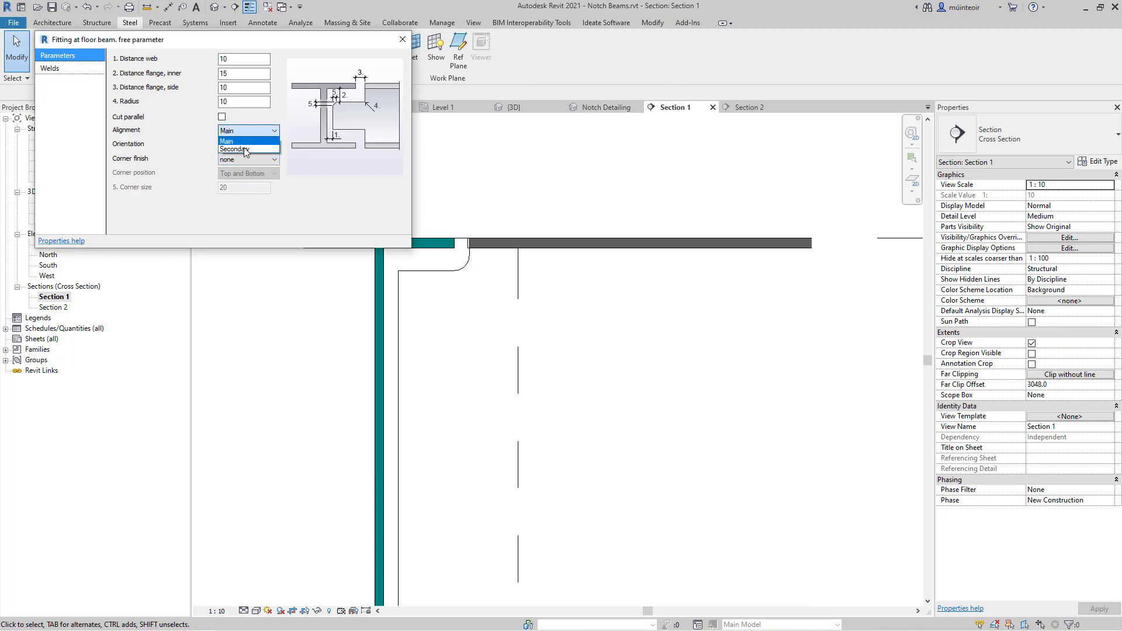
{"action": "left_click", "coordinate": [244, 150]}
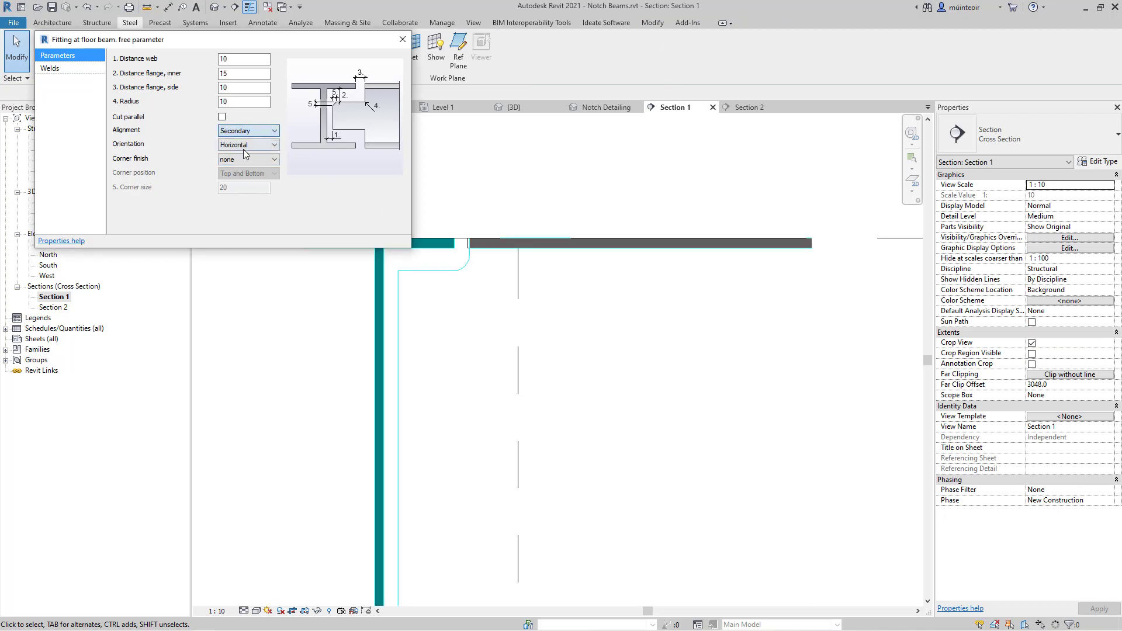
- Set the notch's alignment back to Main
{"action": "left_click", "coordinate": [254, 129]}
{"action": "left_click", "coordinate": [253, 140]}
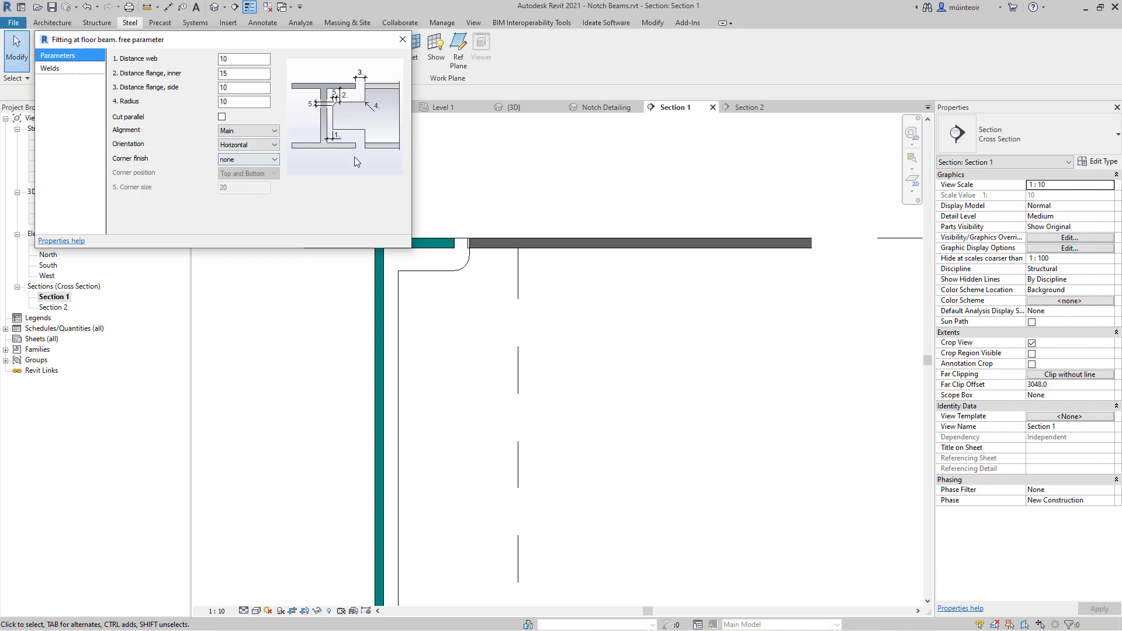
{"action": "middle_click_drag", "start_coordinate": [534, 220], "coordinate": [704, 210]}
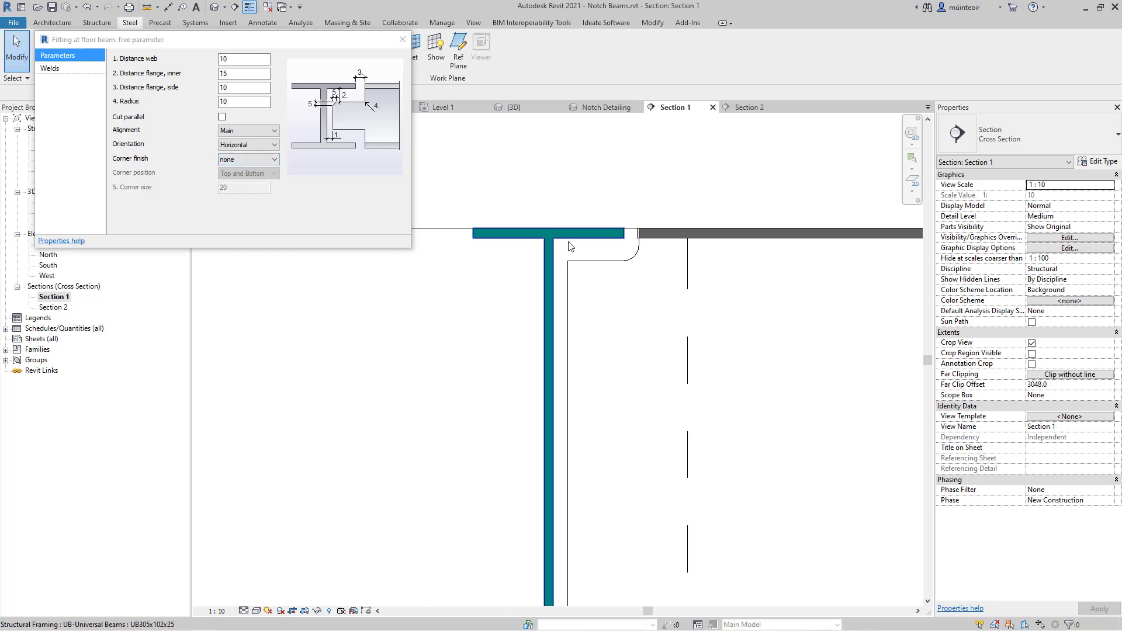
- Give the notch a straight corner finish with a corner size of 10, and set its radius to 0
{"action": "left_click", "coordinate": [254, 157]}
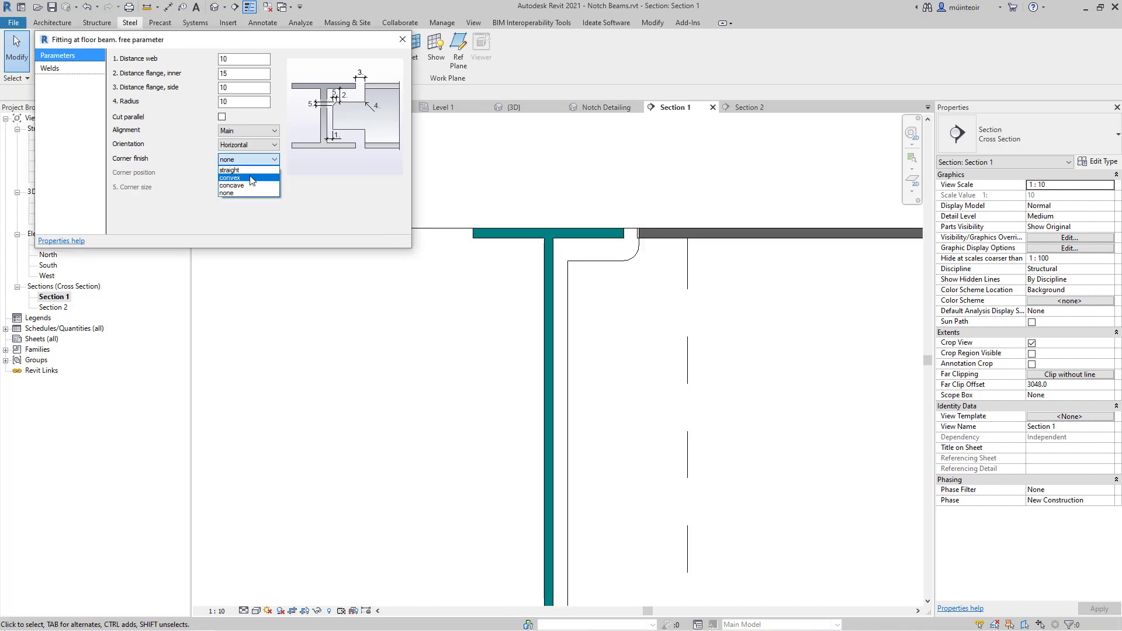
{"action": "left_click", "coordinate": [250, 170]}
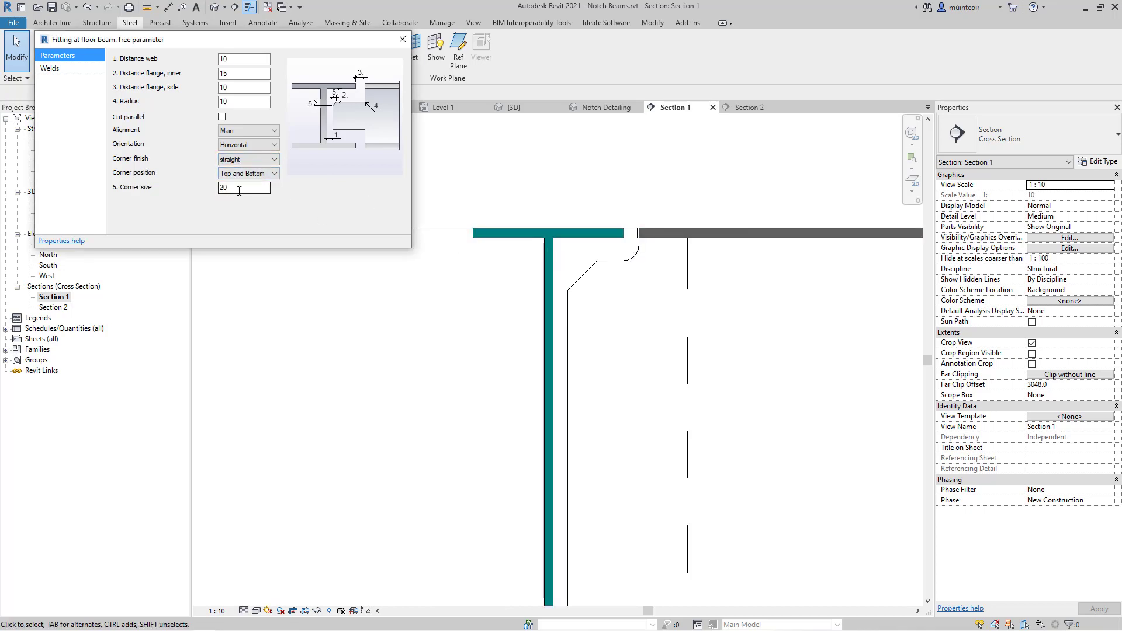
{"action": "type", "text": "10"}
{"action": "scroll", "coordinate": [563, 217], "scroll_direction": "down", "scroll_amount": 3}
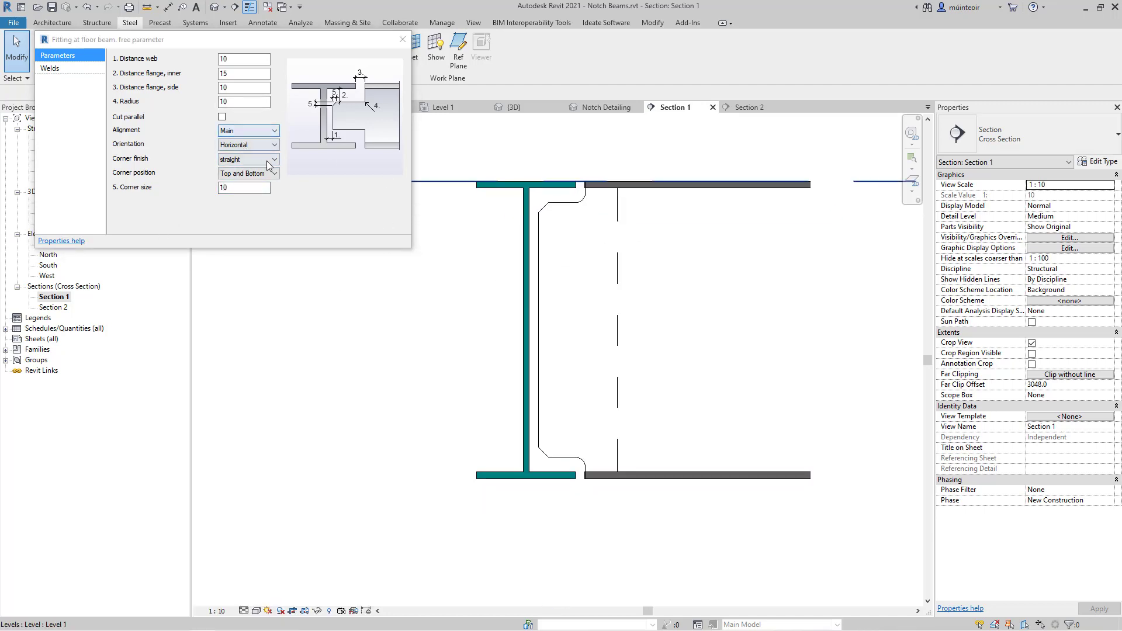
{"action": "double_click", "coordinate": [244, 101]}
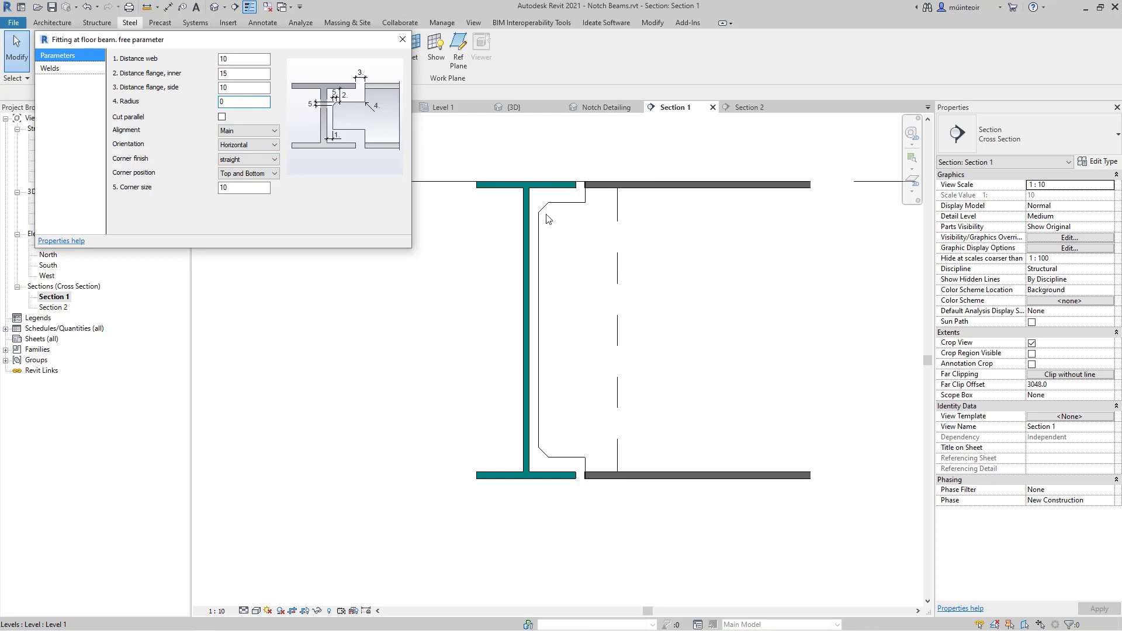
- Turn on weld creation for the notch and close its parameter settings
{"action": "left_click", "coordinate": [69, 68]}
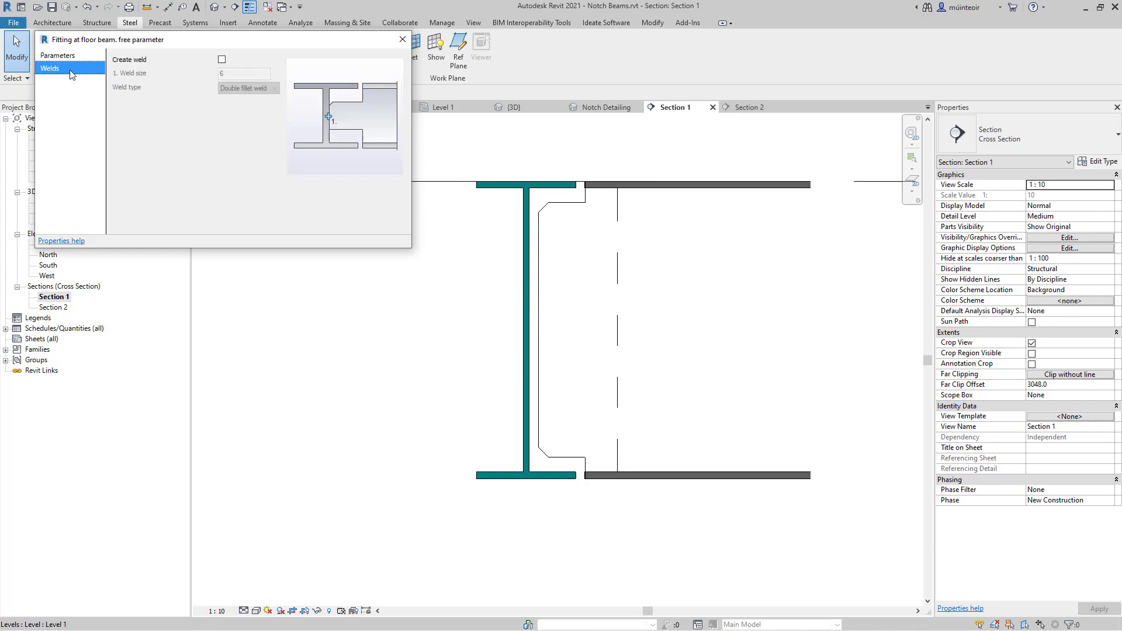
{"action": "left_click", "coordinate": [222, 60]}
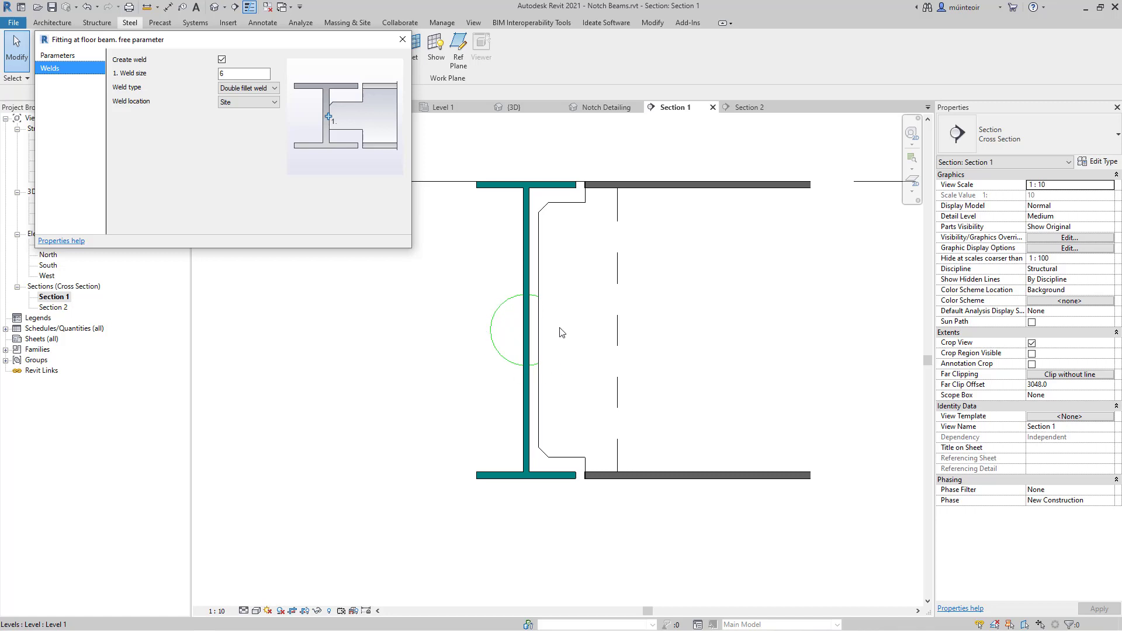
{"action": "left_click", "coordinate": [402, 39]}
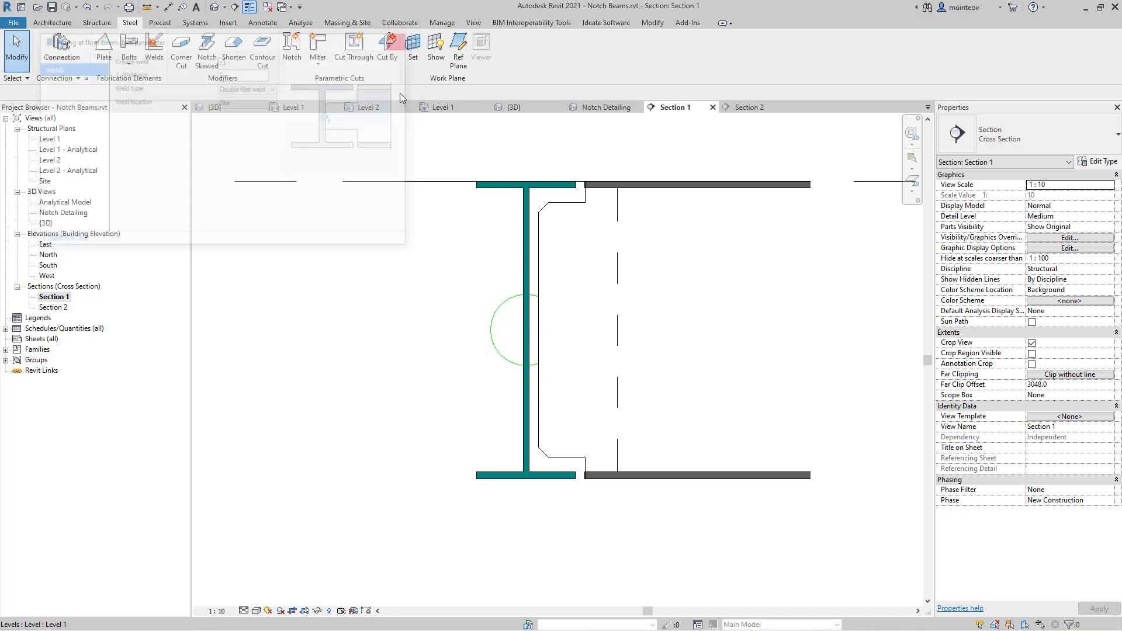
- In the Notch Detailing 3D view, notch the diagonal secondary beam on the near side where it meets the main beam
{"action": "double_click", "coordinate": [62, 213]}
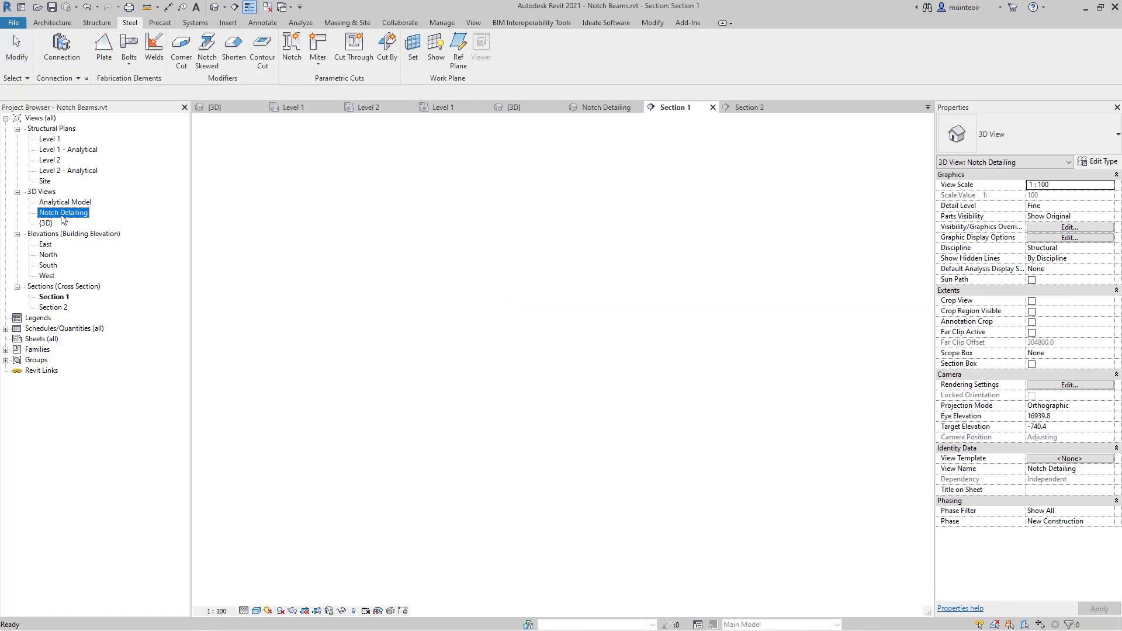
{"action": "left_click", "coordinate": [457, 466]}
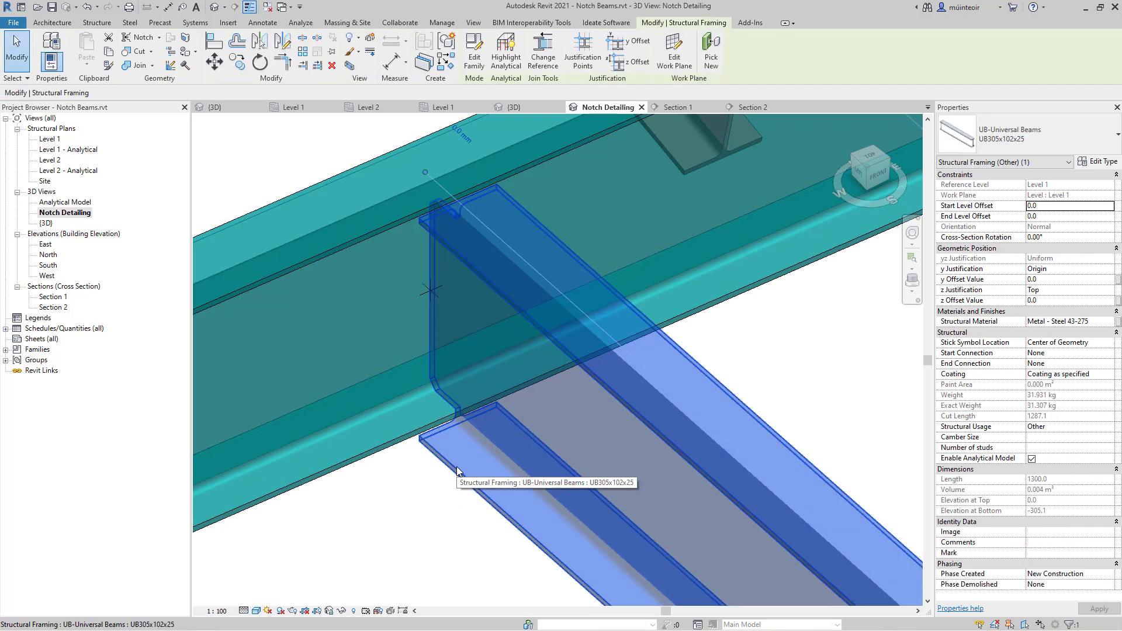
{"action": "middle_click_drag", "start_coordinate": [457, 466], "coordinate": [467, 423], "text": "shift"}
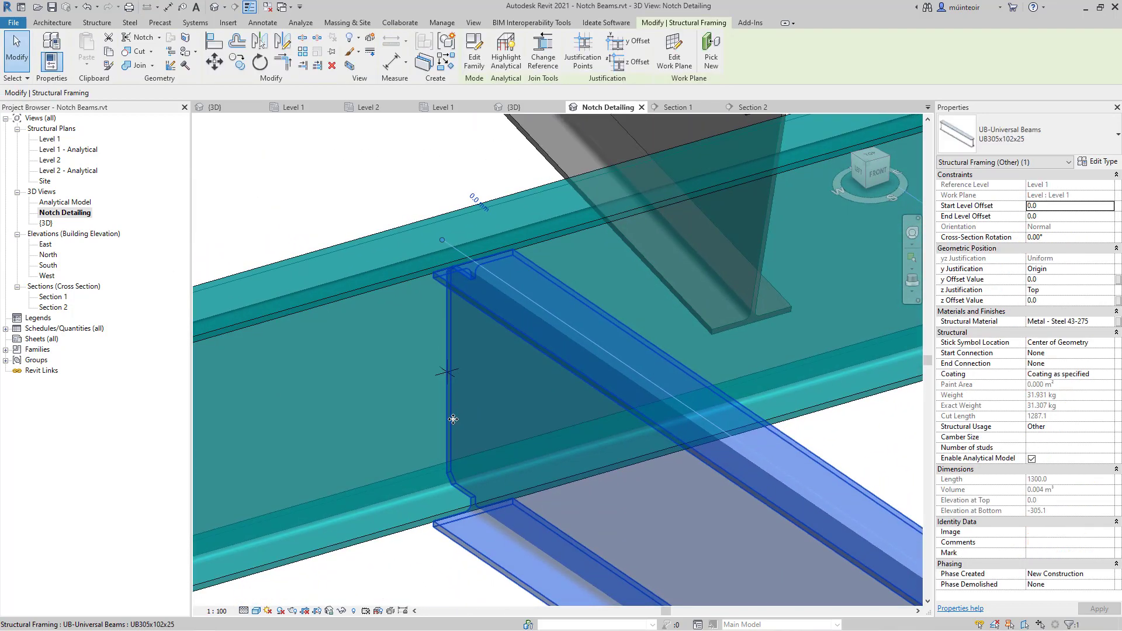
{"action": "scroll", "coordinate": [455, 418], "scroll_direction": "down", "scroll_amount": 5}
{"action": "left_click", "coordinate": [654, 446]}
{"action": "middle_click_drag", "start_coordinate": [717, 443], "coordinate": [475, 290]}
{"action": "left_click", "coordinate": [475, 291]}
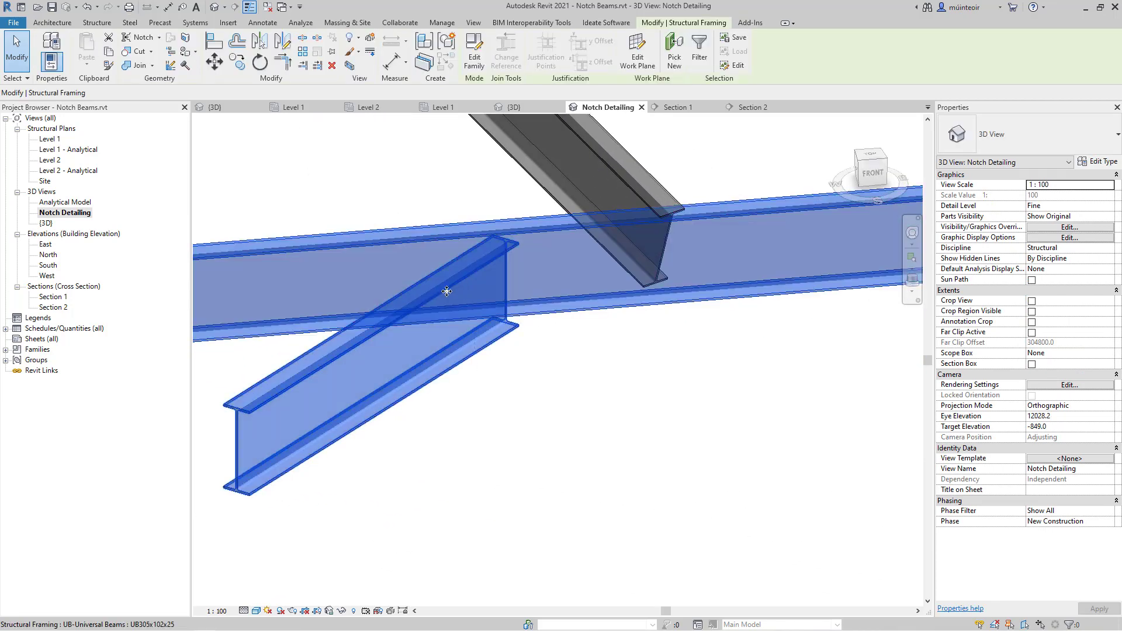
{"action": "left_click", "coordinate": [130, 23]}
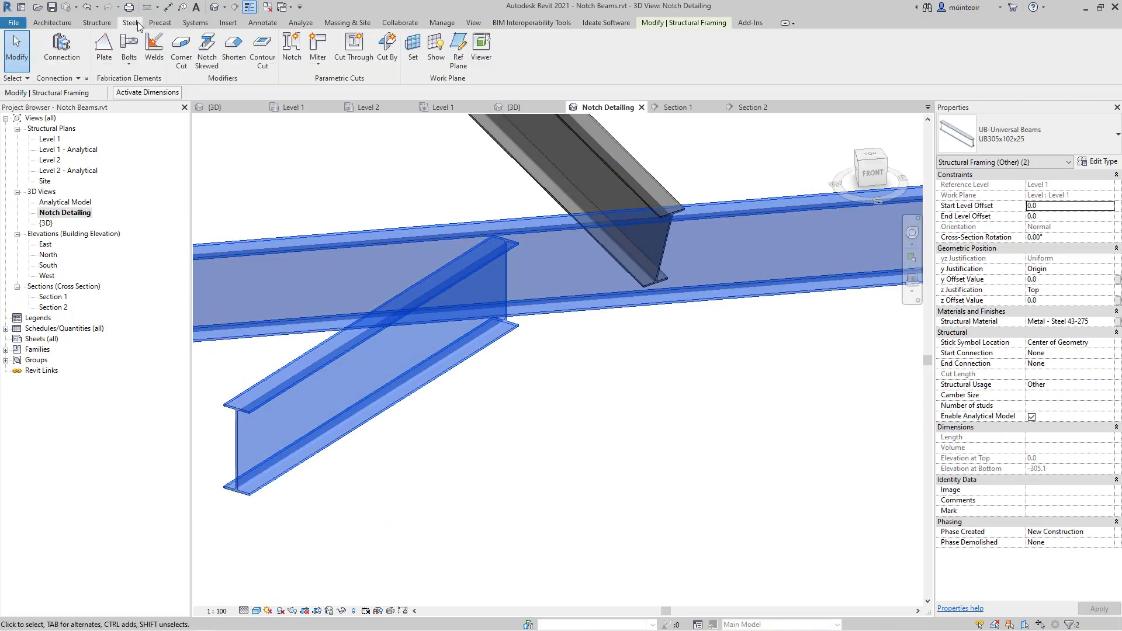
{"action": "left_click", "coordinate": [299, 60]}
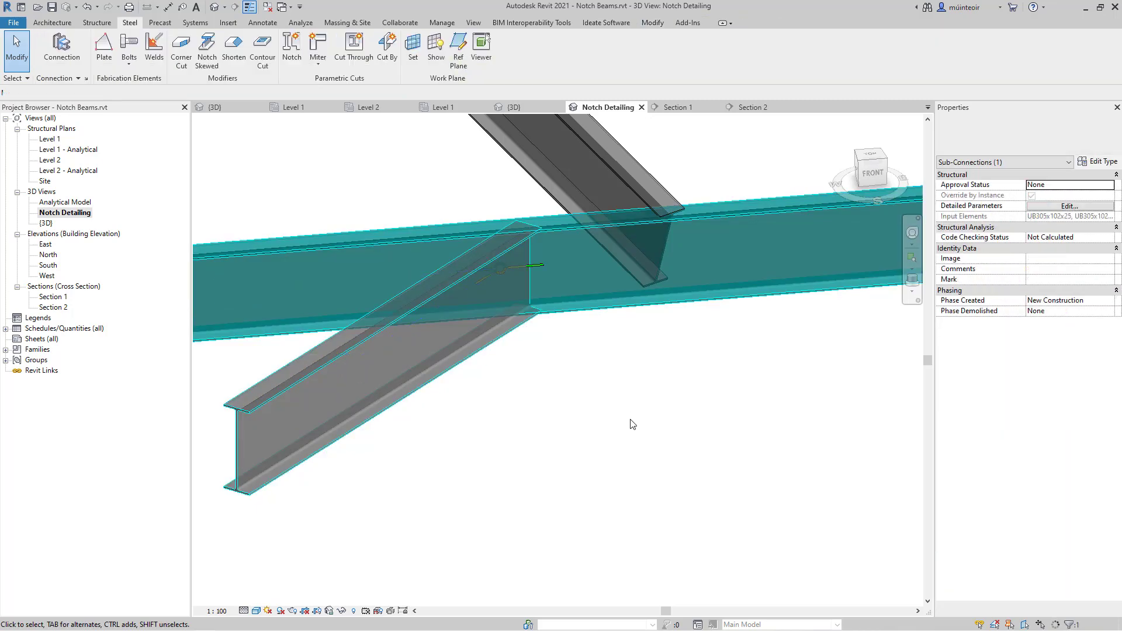
- Examine the diagonal beam's new notch up close and review its parameters without changing them
{"action": "scroll", "coordinate": [543, 278], "scroll_direction": "up", "scroll_amount": 2}
{"action": "scroll", "coordinate": [500, 359], "scroll_direction": "up", "scroll_amount": 5}
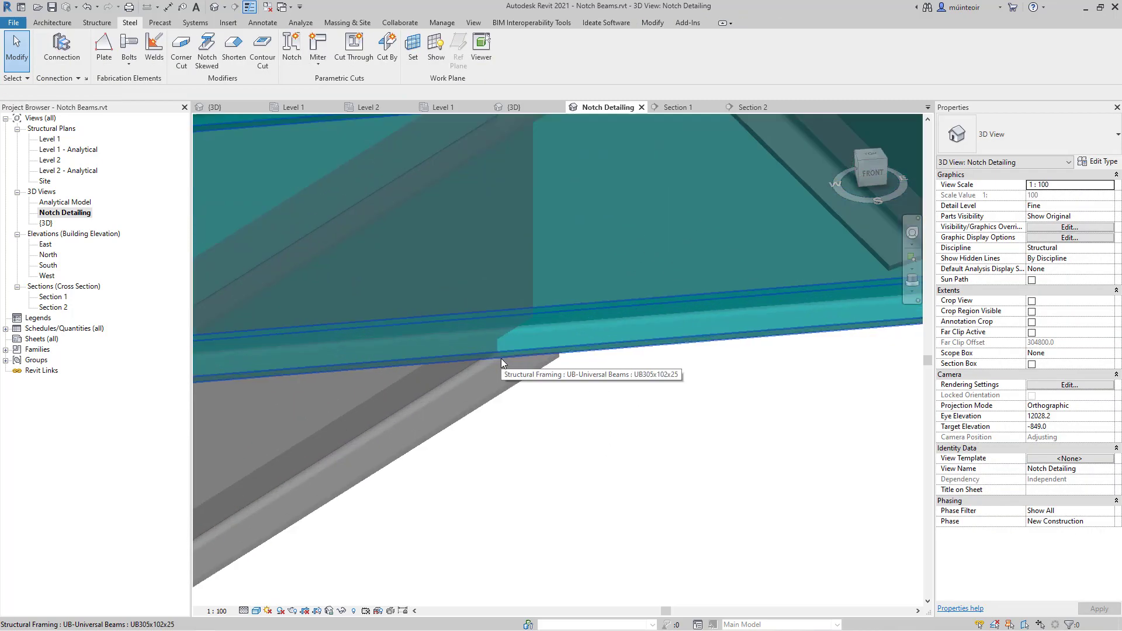
{"action": "scroll", "coordinate": [642, 415], "scroll_direction": "down", "scroll_amount": 5}
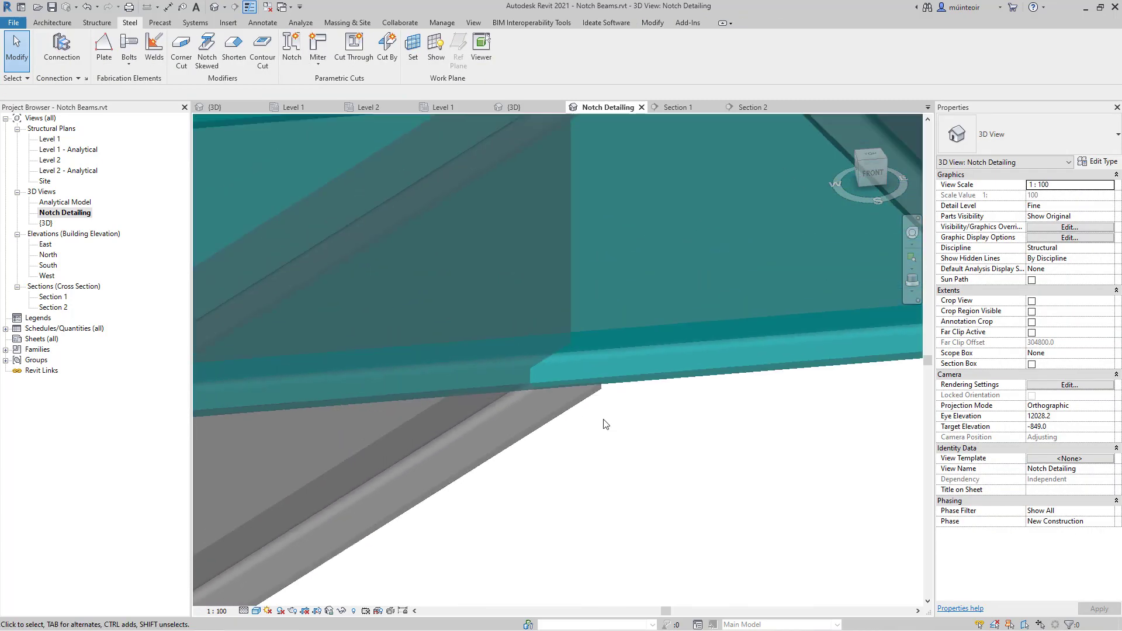
{"action": "scroll", "coordinate": [613, 400], "scroll_direction": "down", "scroll_amount": 3}
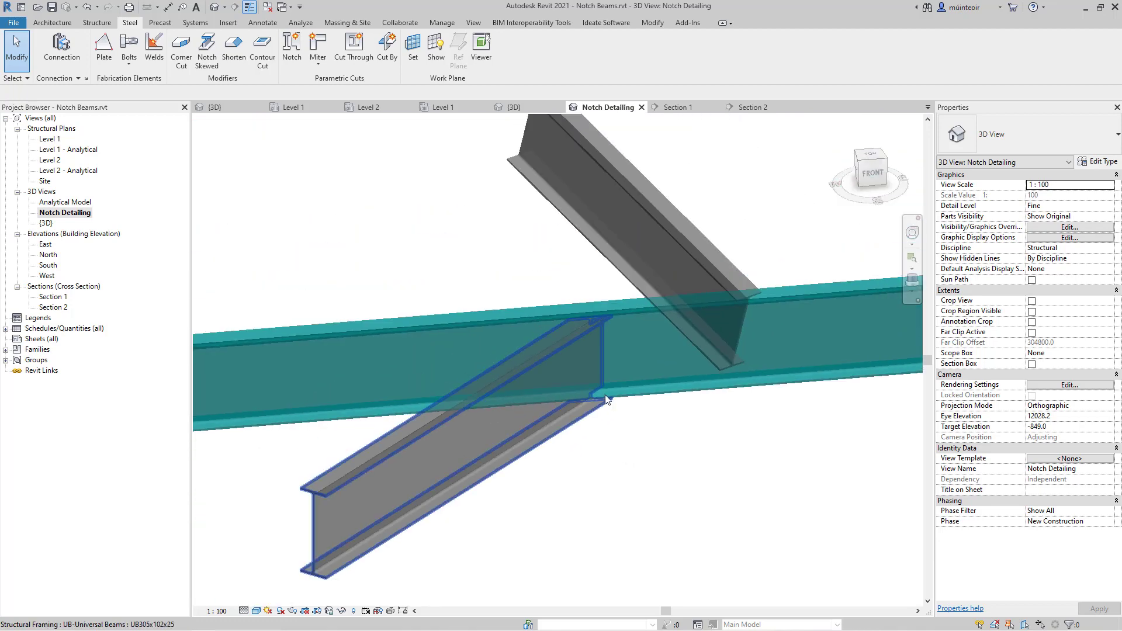
{"action": "left_click", "coordinate": [556, 331]}
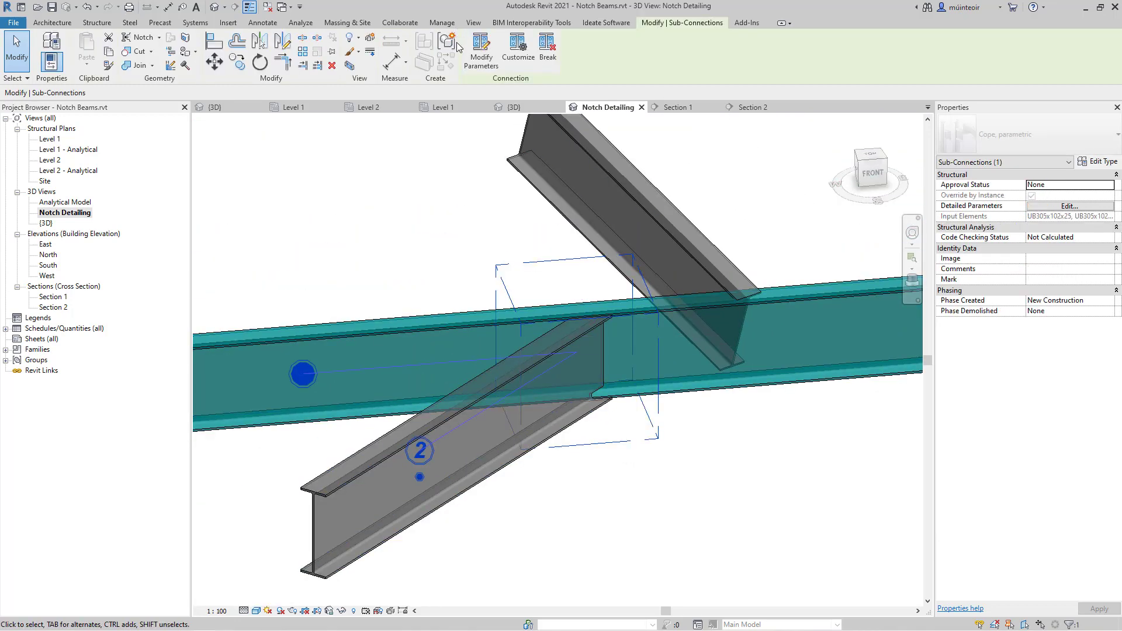
{"action": "left_click", "coordinate": [481, 47]}
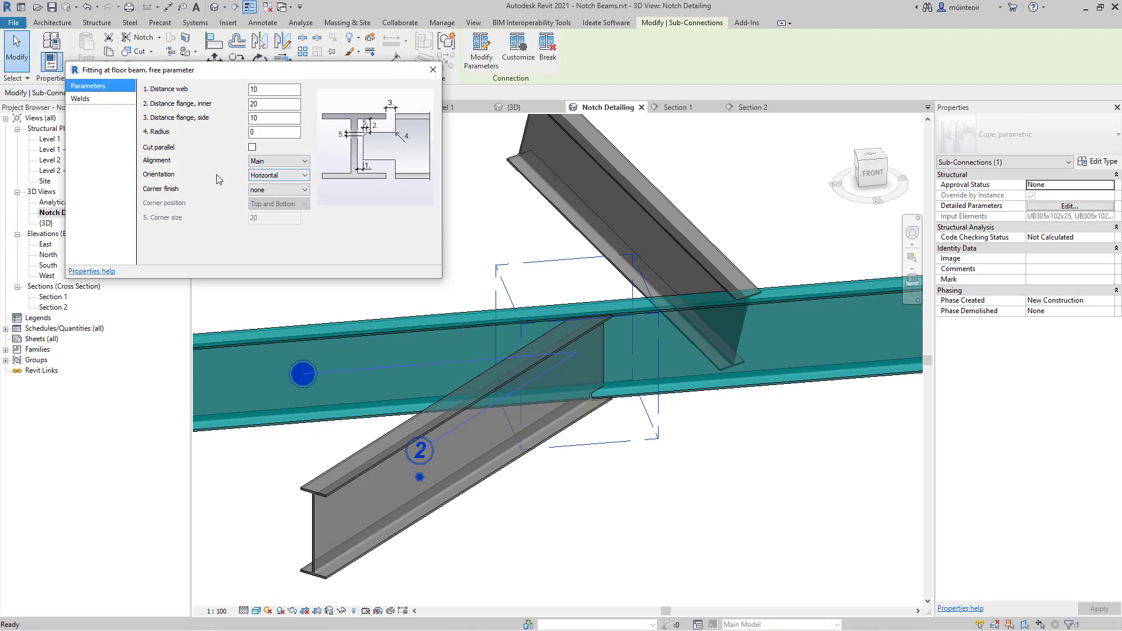
{"action": "left_click", "coordinate": [432, 70]}
- Open the Level 1 structural plan, set its visual style to Wireframe, and examine the diagonal beam's notch
{"action": "double_click", "coordinate": [51, 140]}
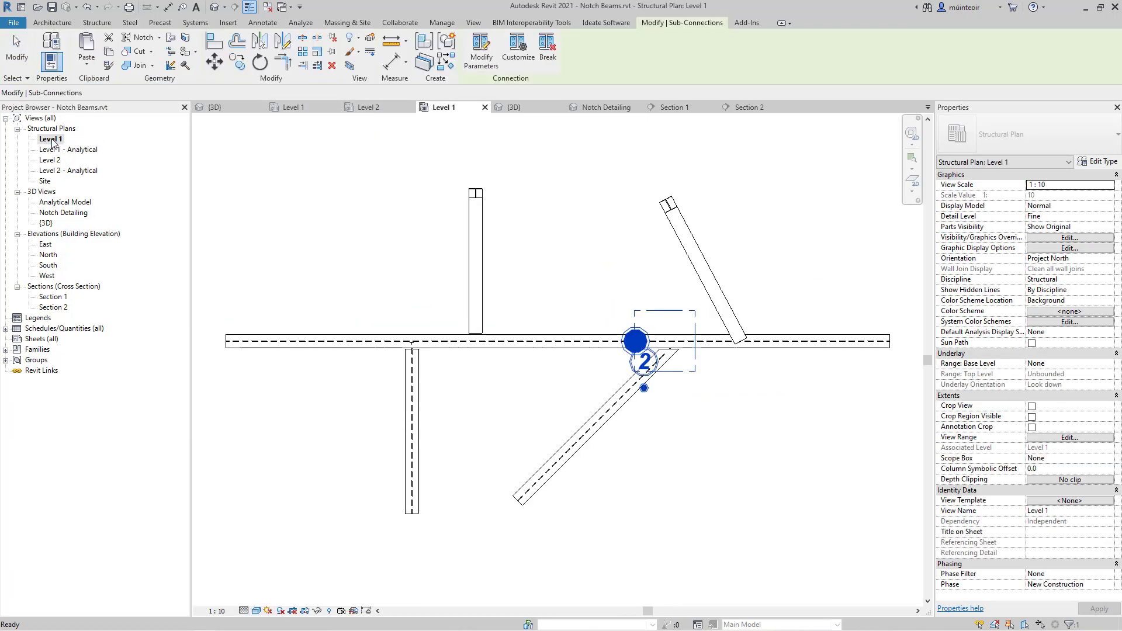
{"action": "scroll", "coordinate": [660, 385], "scroll_direction": "up", "scroll_amount": 10}
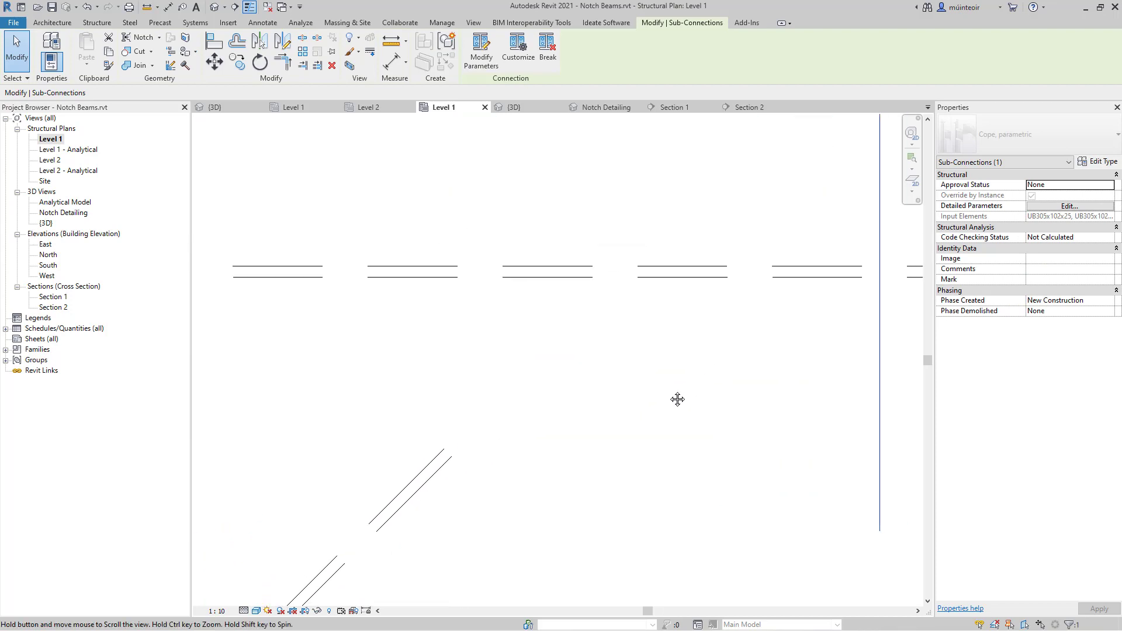
{"action": "scroll", "coordinate": [678, 399], "scroll_direction": "down", "scroll_amount": 1}
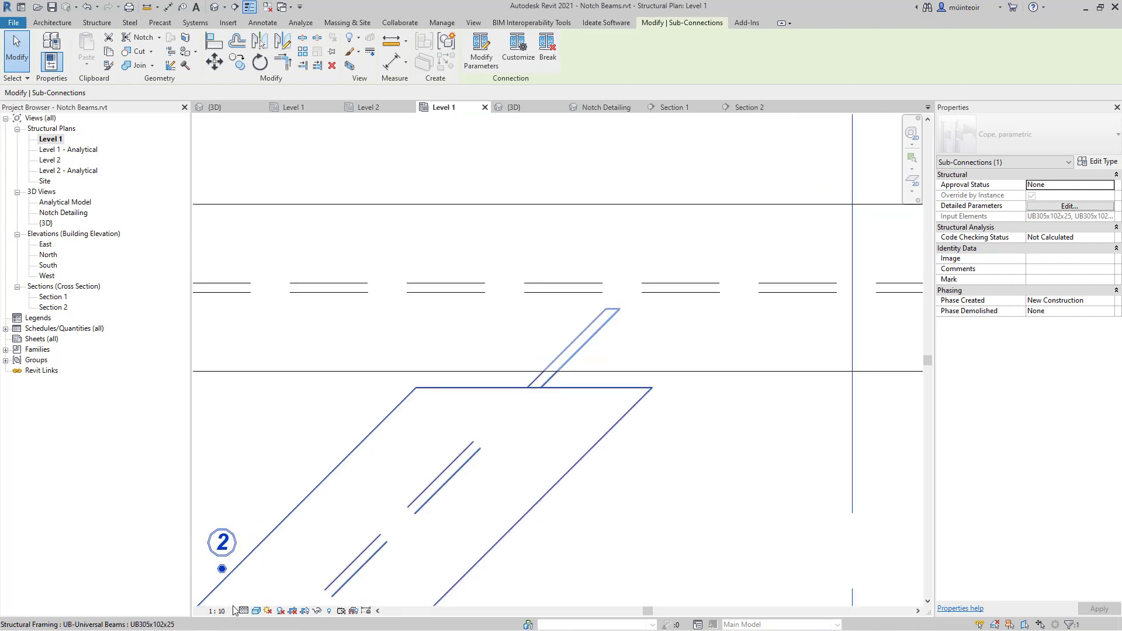
{"action": "left_click", "coordinate": [256, 611]}
{"action": "left_click", "coordinate": [300, 551]}
{"action": "left_click", "coordinate": [684, 501]}
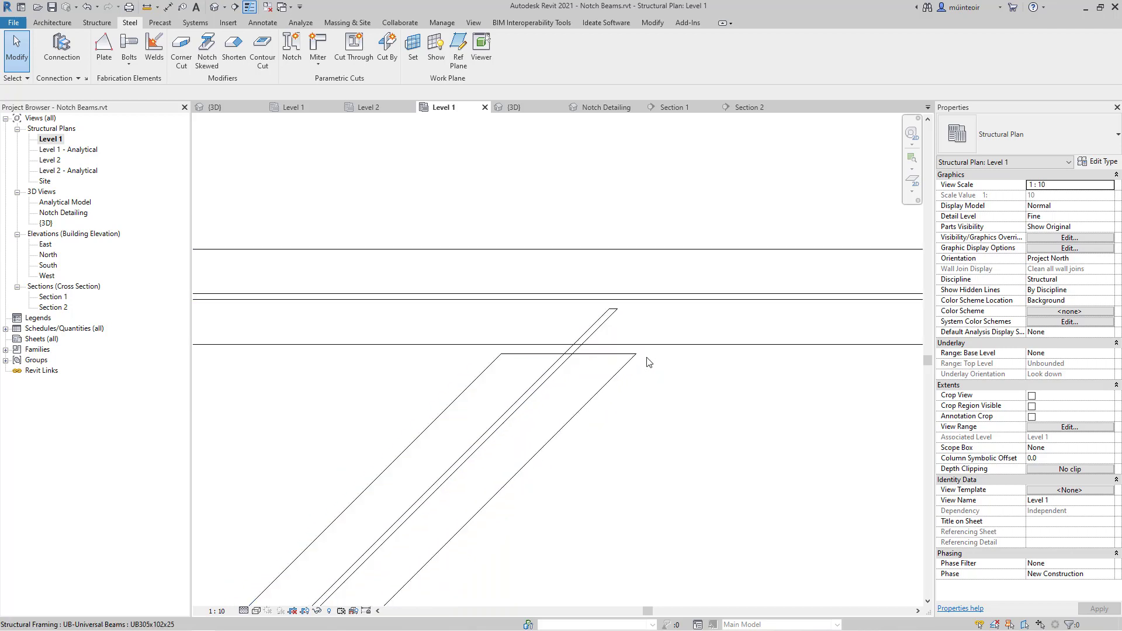
{"action": "scroll", "coordinate": [608, 366], "scroll_direction": "down", "scroll_amount": 3}
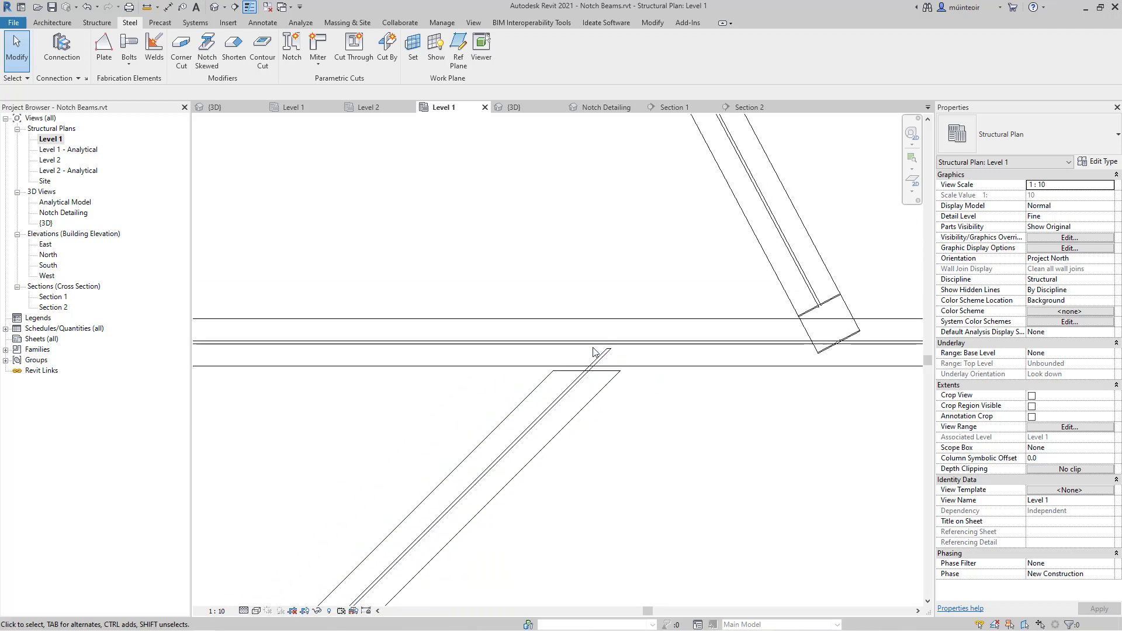
{"action": "scroll", "coordinate": [592, 374], "scroll_direction": "down", "scroll_amount": 3}
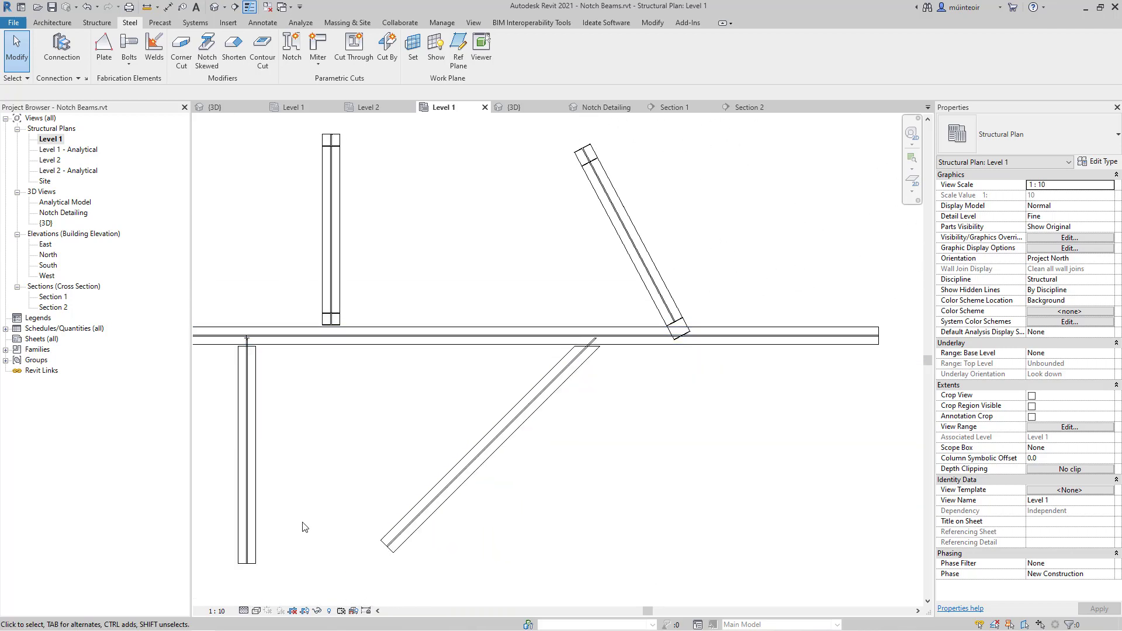
- In the Notch Detailing view, enable Cut parallel in the diagonal beam's notch parameters
{"action": "left_click", "coordinate": [46, 224]}
{"action": "double_click", "coordinate": [63, 213]}
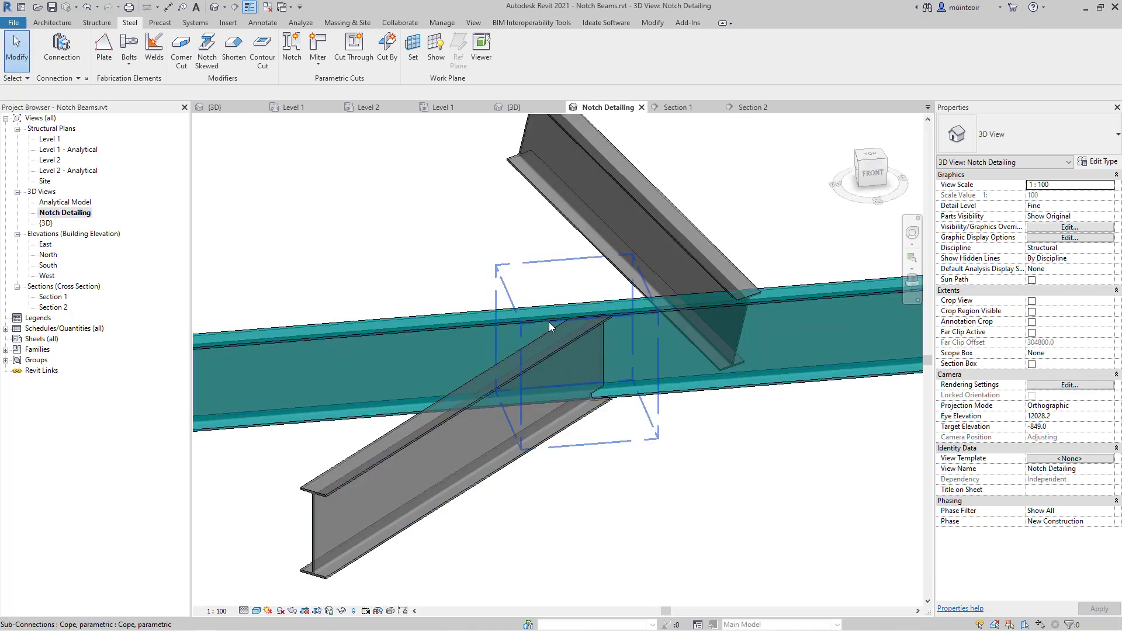
{"action": "left_click", "coordinate": [549, 321]}
{"action": "left_click", "coordinate": [482, 64]}
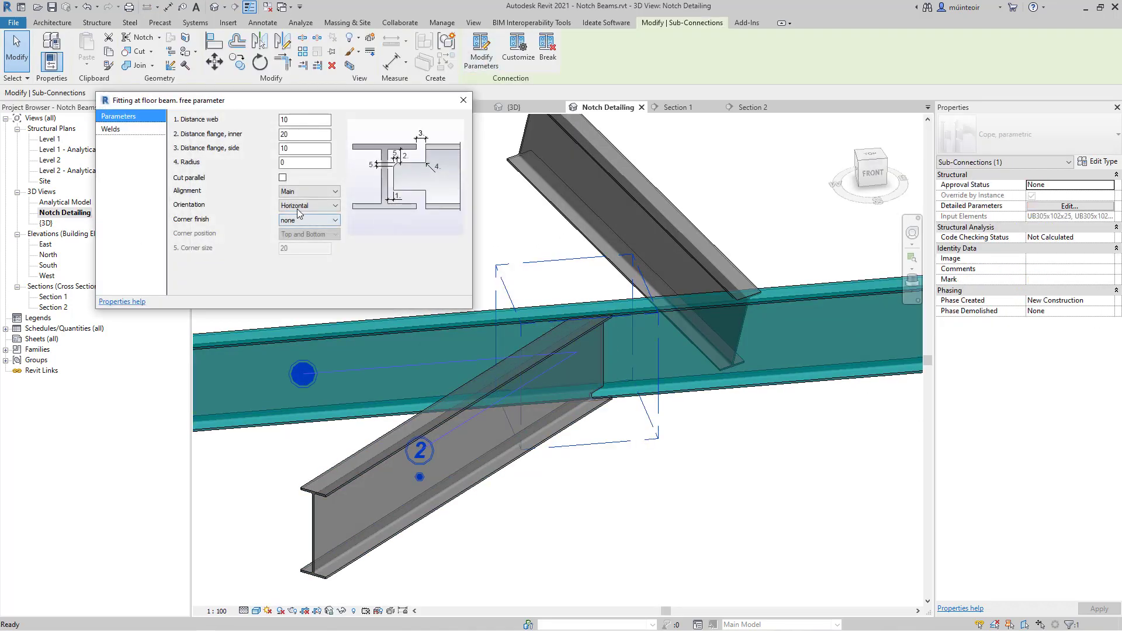
{"action": "left_click", "coordinate": [283, 178]}
{"action": "left_click", "coordinate": [465, 101]}
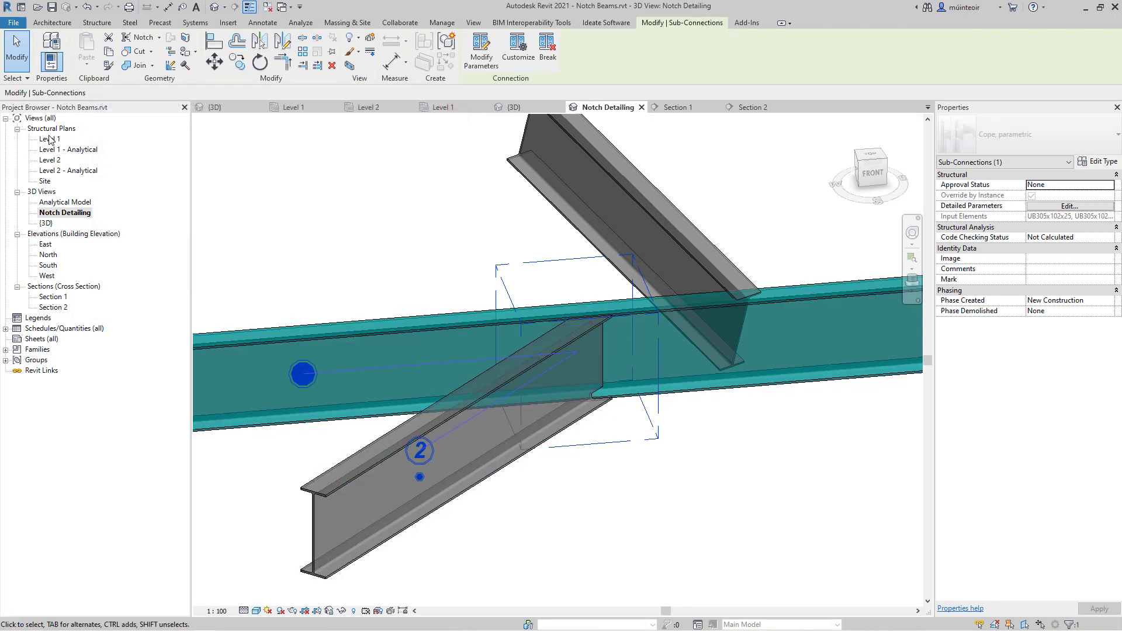
- Examine the web end of the diagonal beam's notch in the Level 1 structural plan
{"action": "double_click", "coordinate": [50, 139]}
{"action": "scroll", "coordinate": [594, 351], "scroll_direction": "up", "scroll_amount": 5}
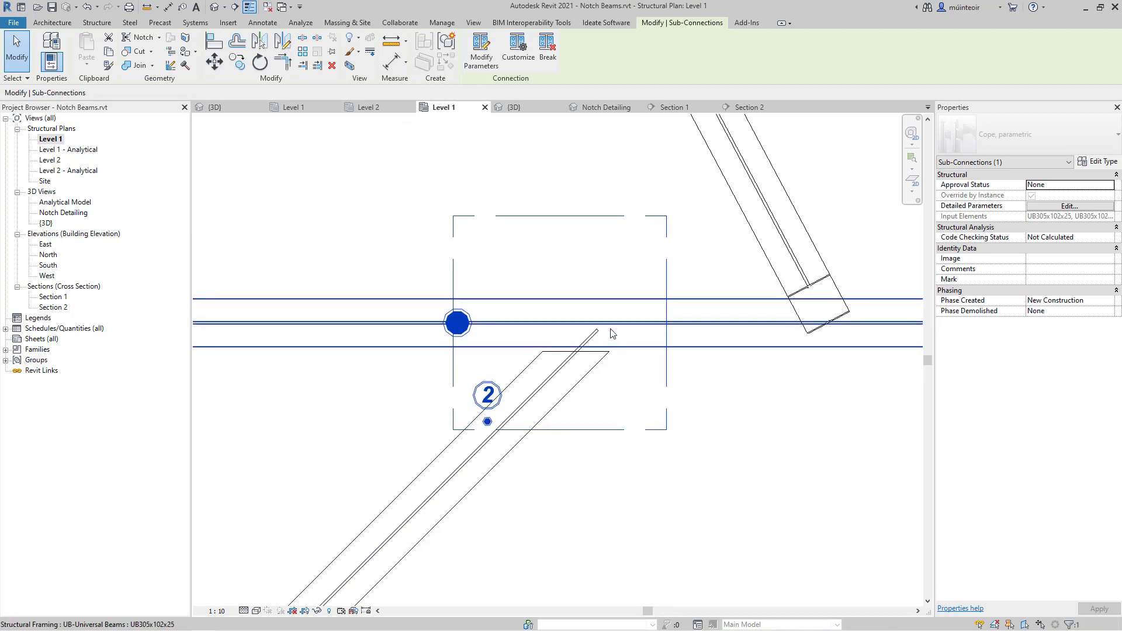
{"action": "key", "text": "ctrl"}
{"action": "key", "text": "ctrl"}
{"action": "key", "text": "ctrl"}
{"action": "key", "text": "ctrl"}
{"action": "key", "text": "ctrl"}
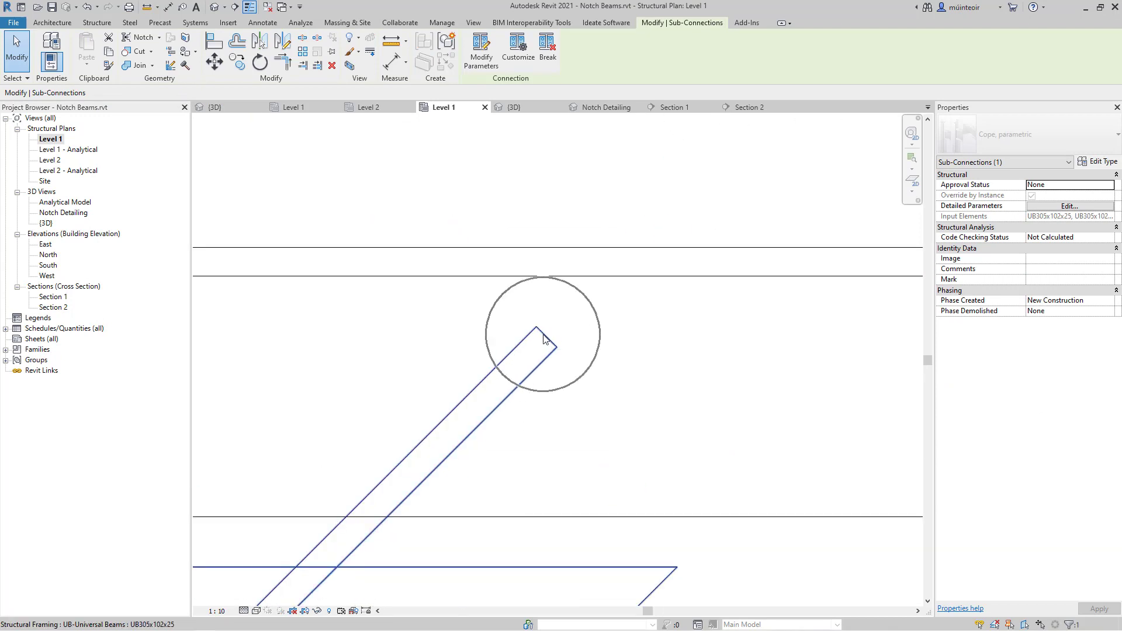
{"action": "key", "text": "ctrl"}
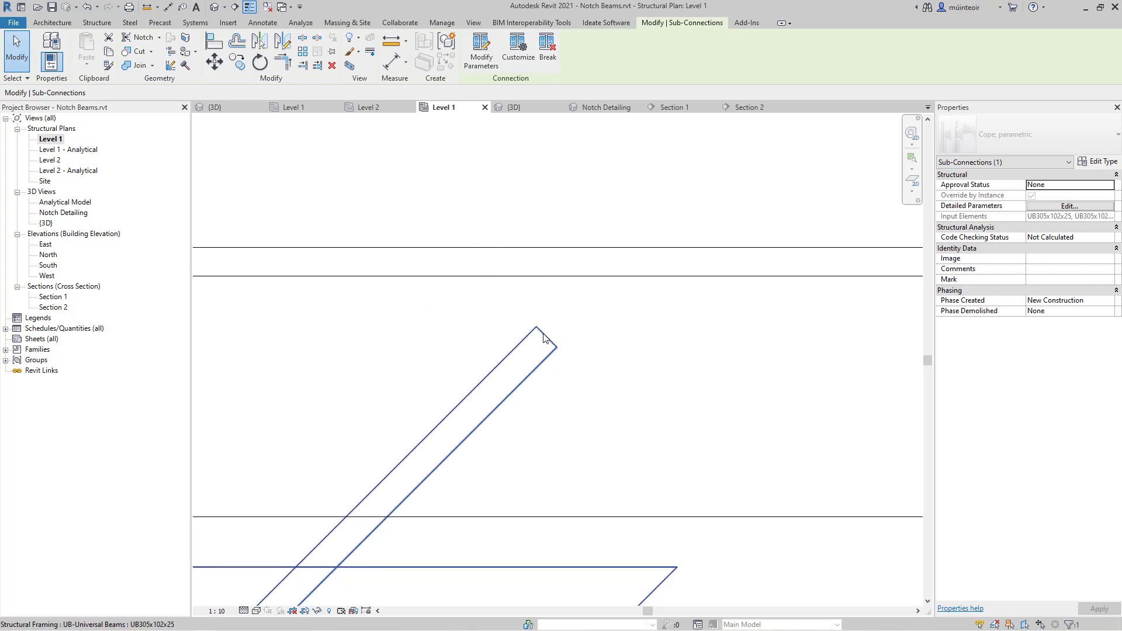
{"action": "key", "text": "ctrl"}
{"action": "key", "text": "ctrl"}
{"action": "scroll", "coordinate": [541, 335], "scroll_direction": "down", "scroll_amount": 1}
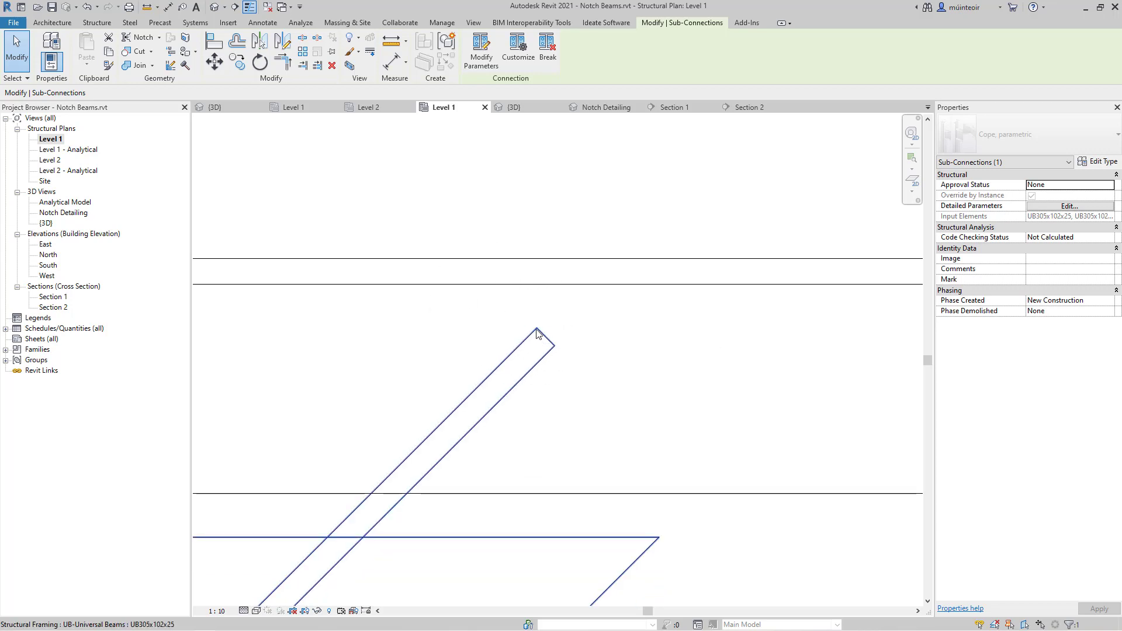
{"action": "key", "text": "ctrl"}
{"action": "key", "text": "ctrl"}
{"action": "scroll", "coordinate": [538, 341], "scroll_direction": "down", "scroll_amount": 10}
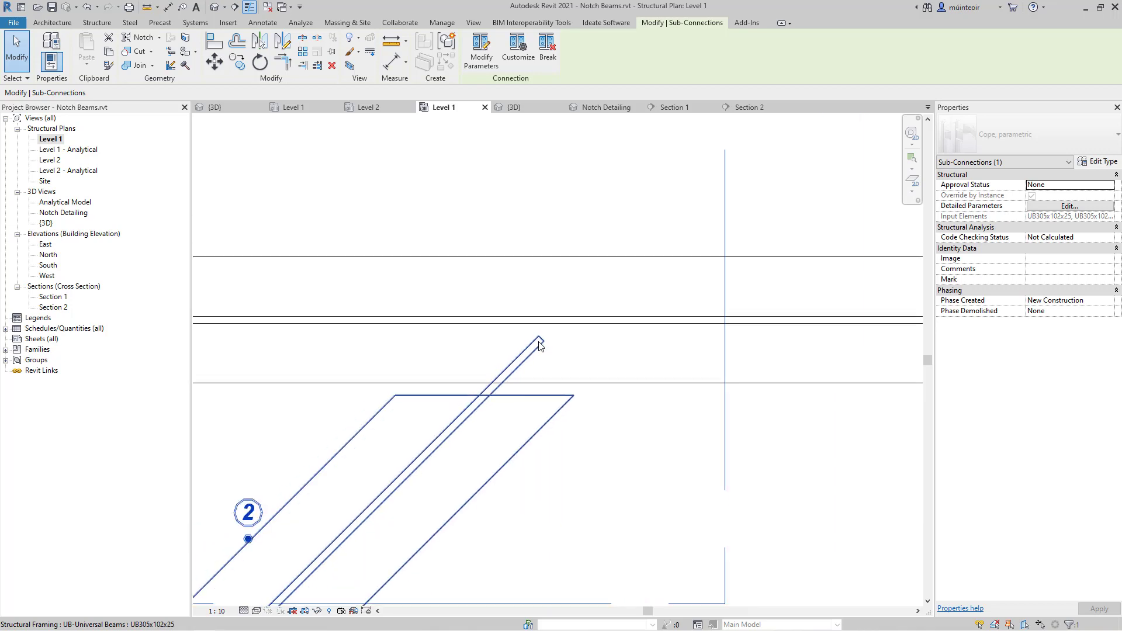
{"action": "left_click", "coordinate": [598, 462]}
{"action": "left_click", "coordinate": [575, 404]}
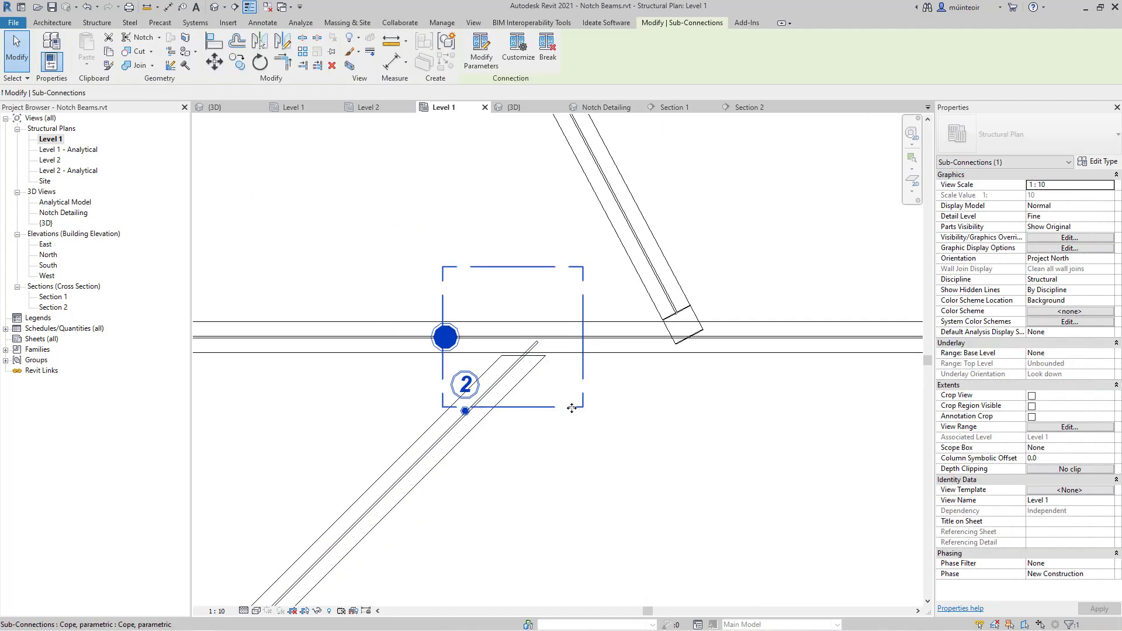
- Disable Cut parallel and set Alignment to Secondary in the diagonal beam's notch parameters
{"action": "left_click", "coordinate": [496, 61]}
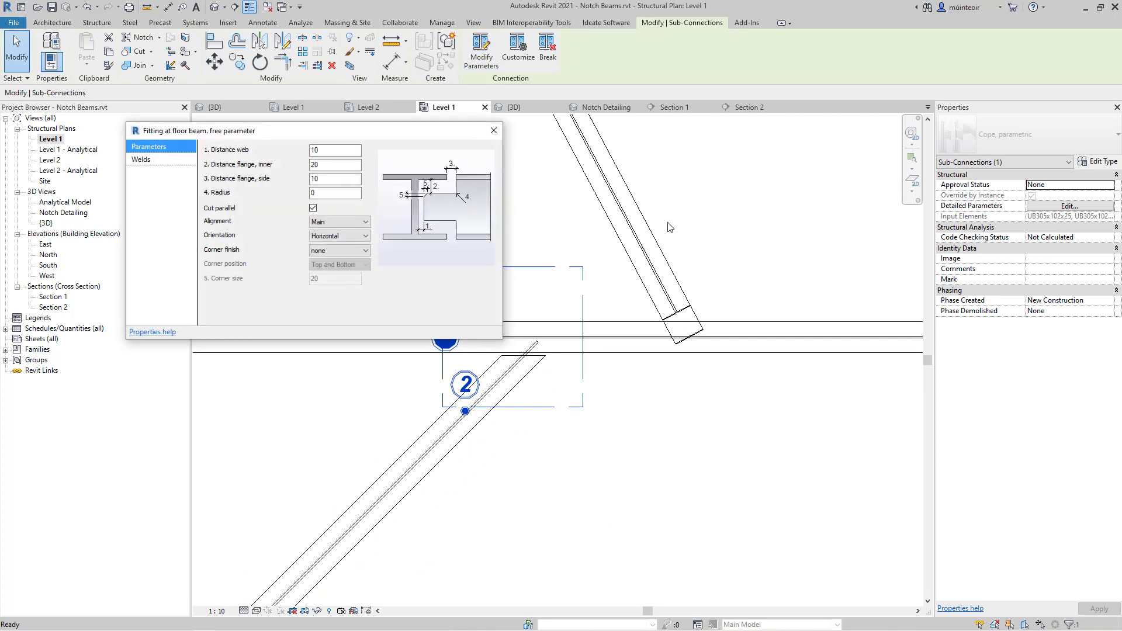
{"action": "left_click", "coordinate": [604, 283]}
{"action": "middle_click_drag", "start_coordinate": [610, 290], "coordinate": [789, 318]}
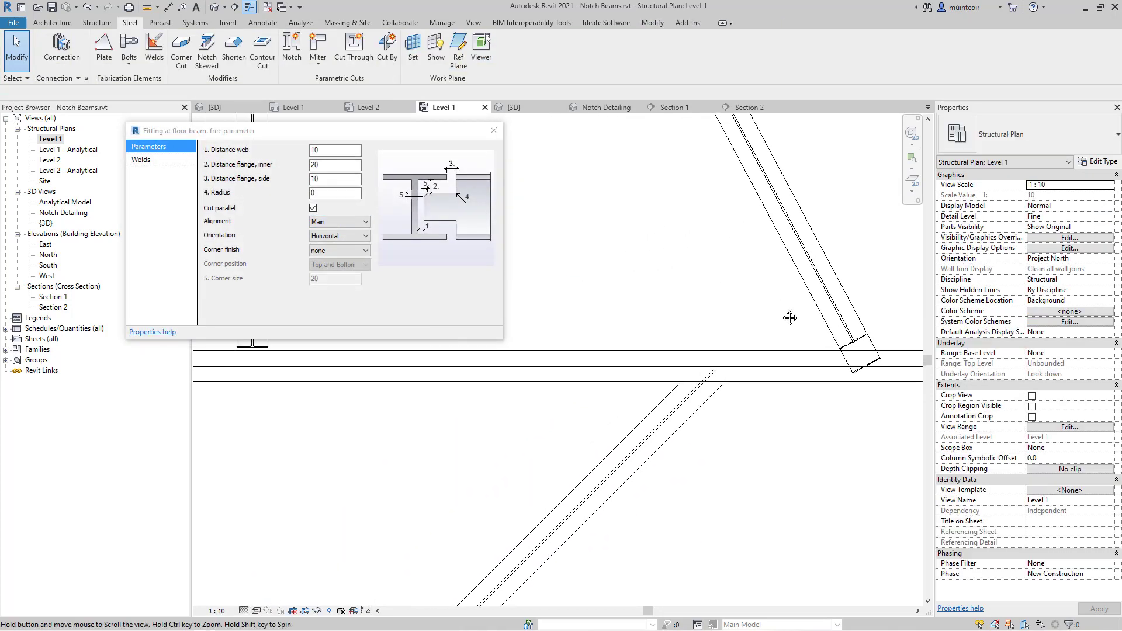
{"action": "scroll", "coordinate": [734, 373], "scroll_direction": "up", "scroll_amount": 3}
{"action": "scroll", "coordinate": [735, 373], "scroll_direction": "up", "scroll_amount": 2}
{"action": "left_click", "coordinate": [315, 210]}
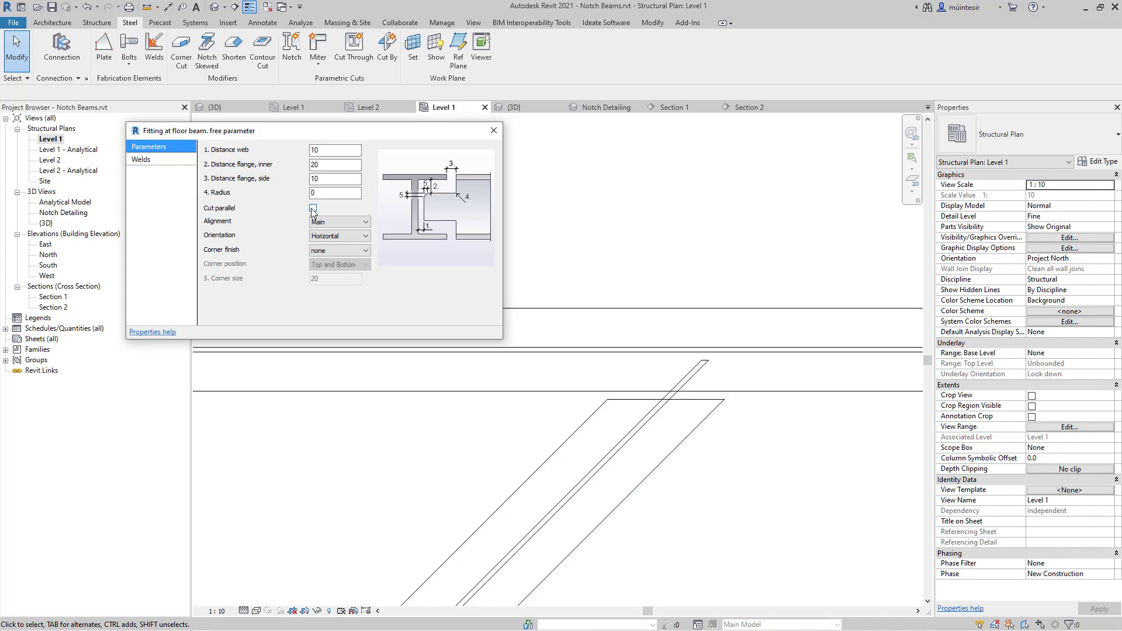
{"action": "left_click", "coordinate": [314, 209]}
{"action": "left_click", "coordinate": [330, 223]}
{"action": "left_click", "coordinate": [327, 240]}
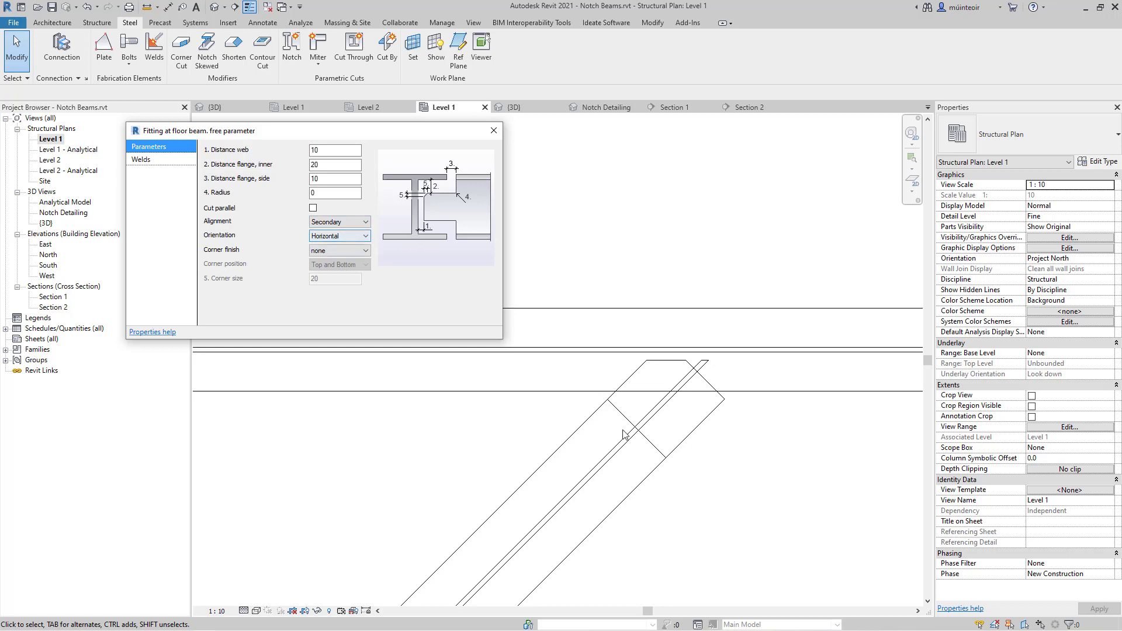
{"action": "left_click", "coordinate": [493, 132]}
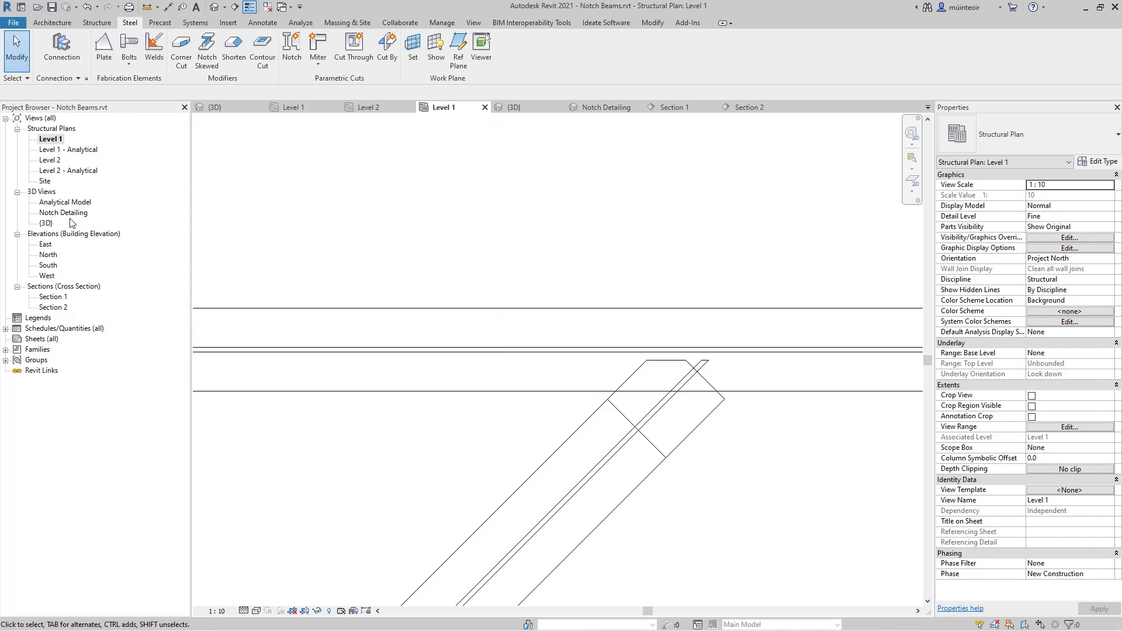
- Open the Notch Detailing 3D view and examine the diagonal beam's notch with its flange cut square to the beam
{"action": "double_click", "coordinate": [65, 213]}
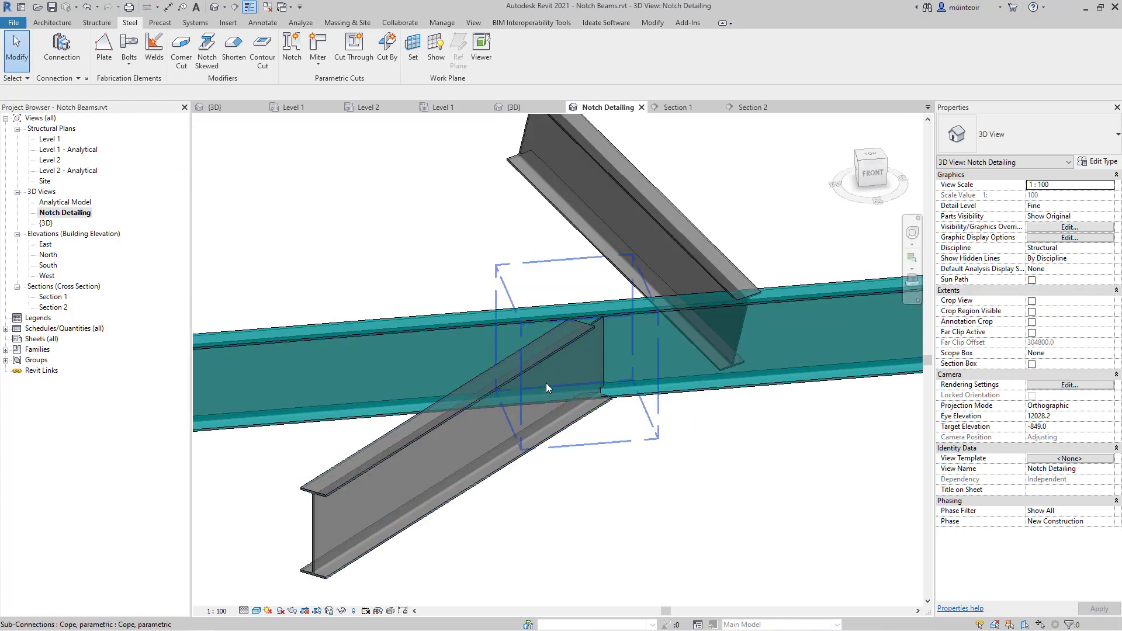
{"action": "middle_click_drag", "start_coordinate": [538, 357], "coordinate": [483, 355], "text": "shift"}
{"action": "middle_click_drag", "start_coordinate": [410, 328], "coordinate": [609, 443]}
{"action": "middle_click_drag", "start_coordinate": [399, 291], "coordinate": [443, 388]}
{"action": "scroll", "coordinate": [368, 345], "scroll_direction": "up", "scroll_amount": 3}
{"action": "scroll", "coordinate": [344, 320], "scroll_direction": "up", "scroll_amount": 2}
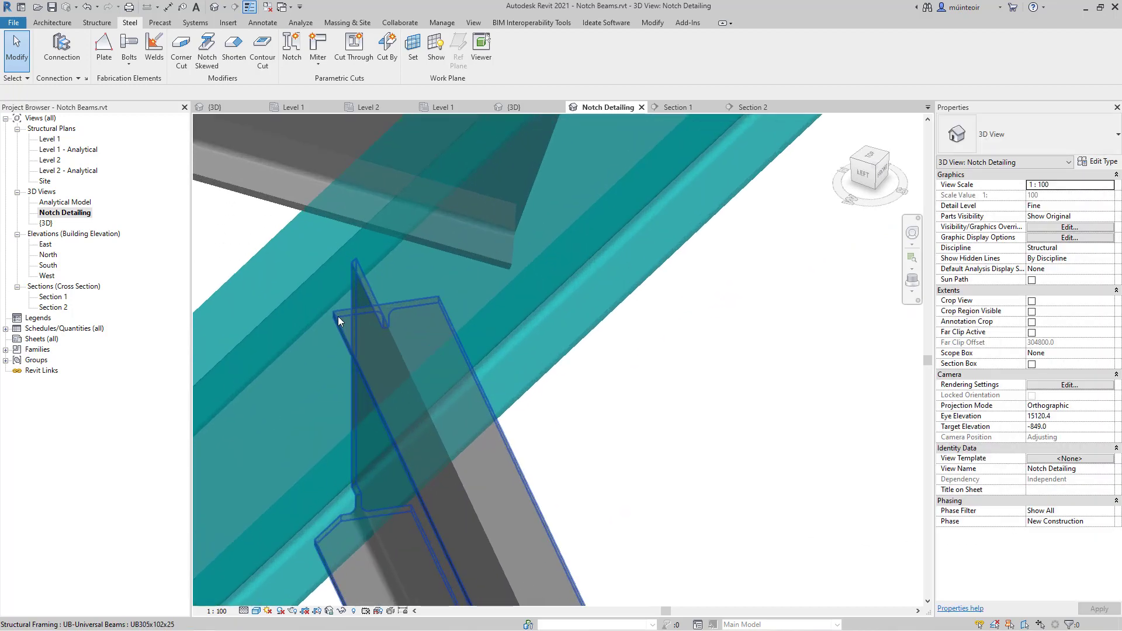
{"action": "middle_click_drag", "start_coordinate": [436, 296], "coordinate": [395, 451], "text": "shift"}
{"action": "scroll", "coordinate": [410, 418], "scroll_direction": "down", "scroll_amount": 4}
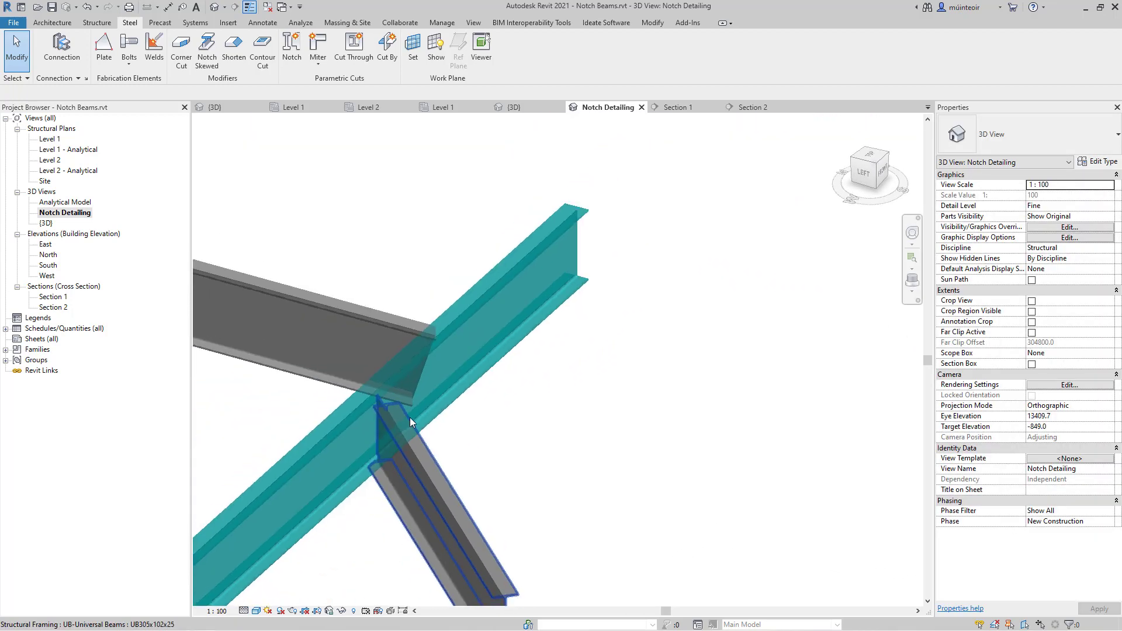
- Notch the first sloped beam, on the opposite side from the diagonal beam, against the main beam
{"action": "middle_click_drag", "start_coordinate": [504, 483], "coordinate": [481, 343], "text": "shift"}
{"action": "left_click_drag", "start_coordinate": [529, 475], "coordinate": [462, 409]}
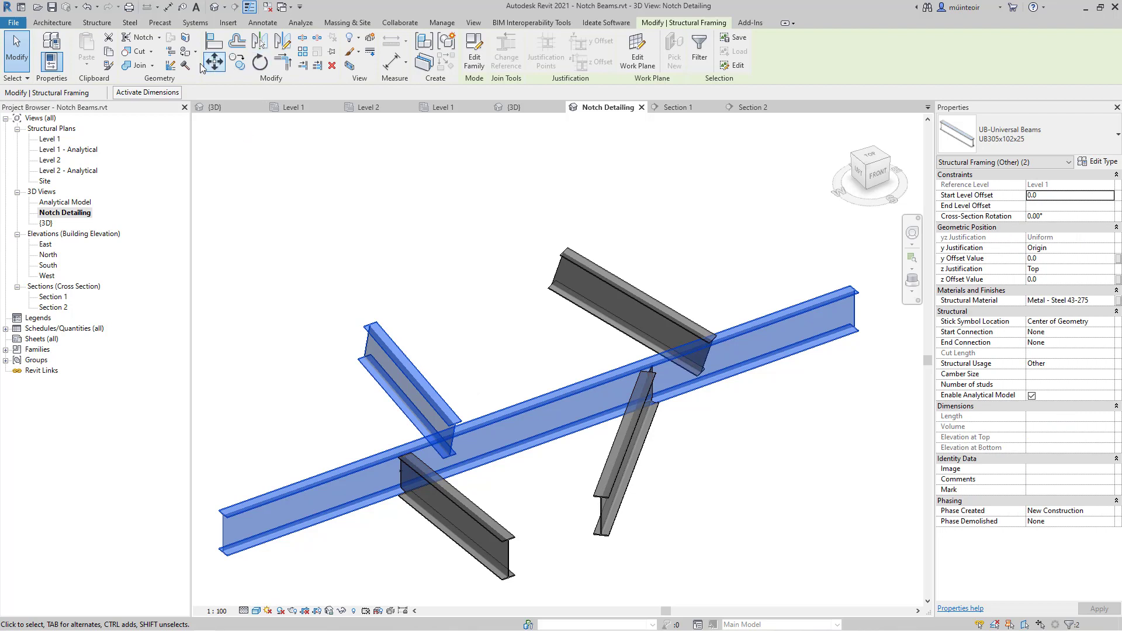
{"action": "left_click", "coordinate": [130, 23]}
{"action": "left_click", "coordinate": [292, 47]}
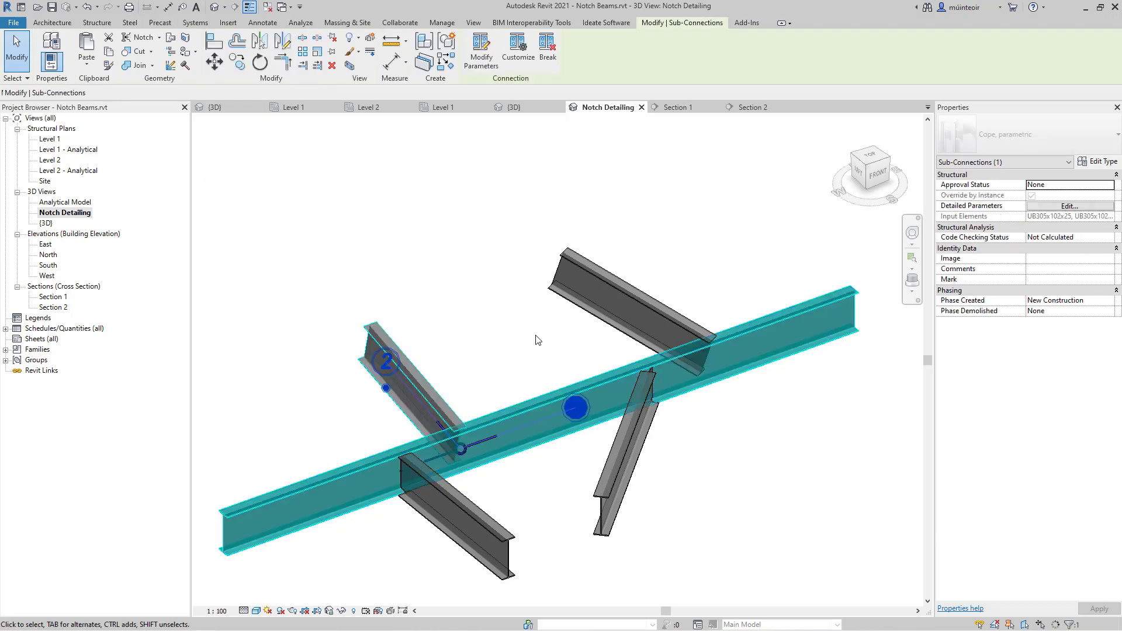
{"action": "key", "text": "Escape"}
- Examine the first sloped beam's notch profile from the model's left side
{"action": "scroll", "coordinate": [425, 466], "scroll_direction": "up", "scroll_amount": 4}
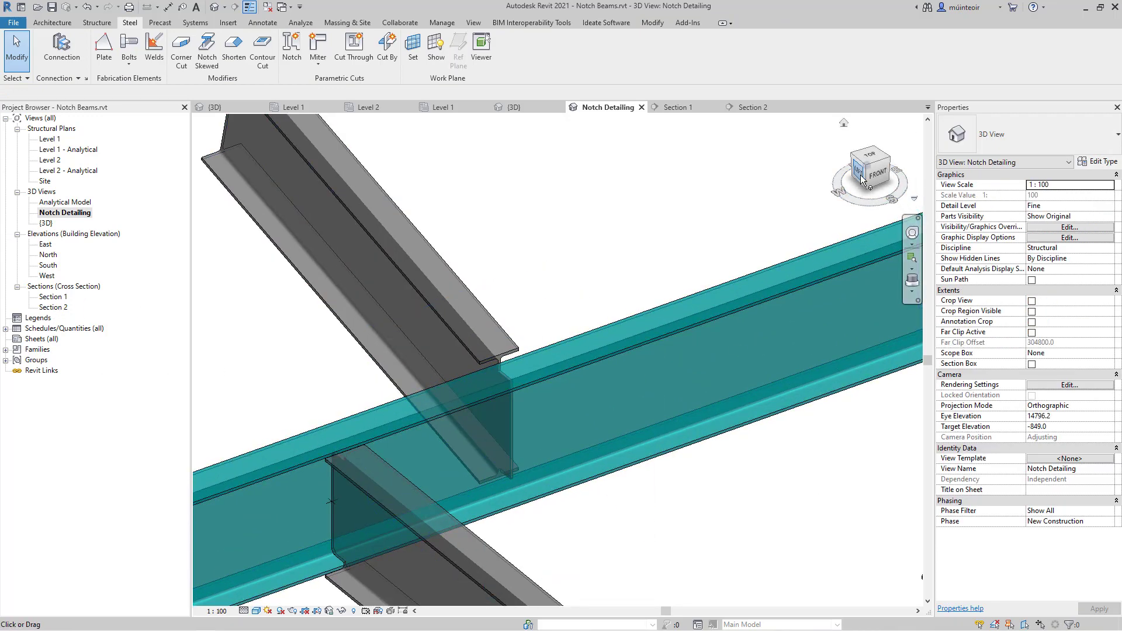
{"action": "left_click", "coordinate": [859, 173]}
{"action": "scroll", "coordinate": [499, 357], "scroll_direction": "up", "scroll_amount": 8}
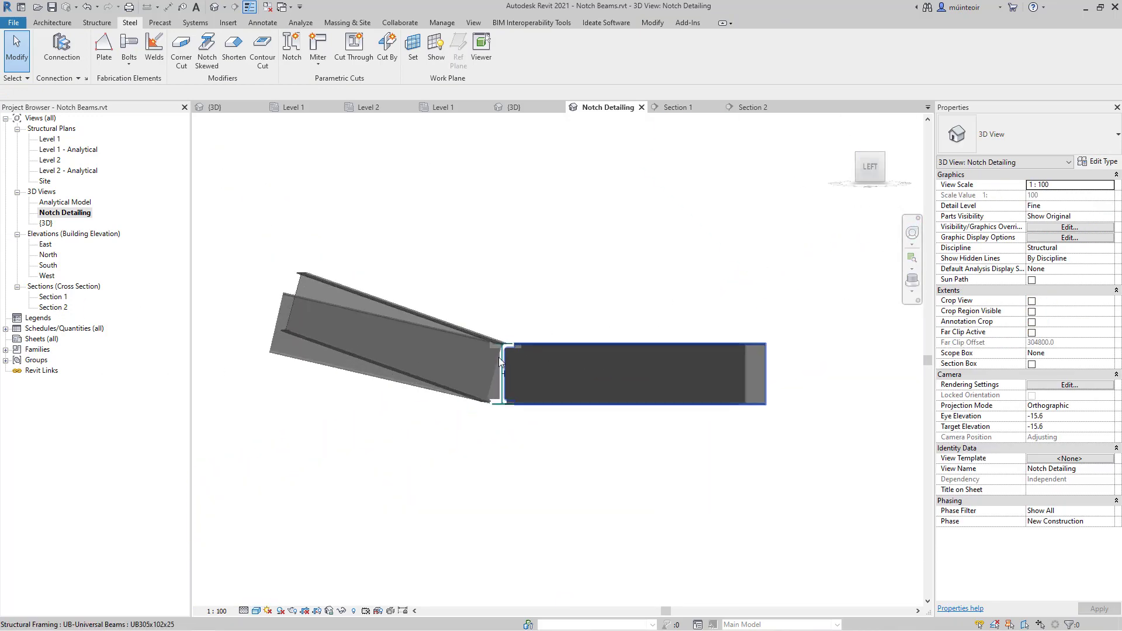
{"action": "left_click", "coordinate": [416, 243]}
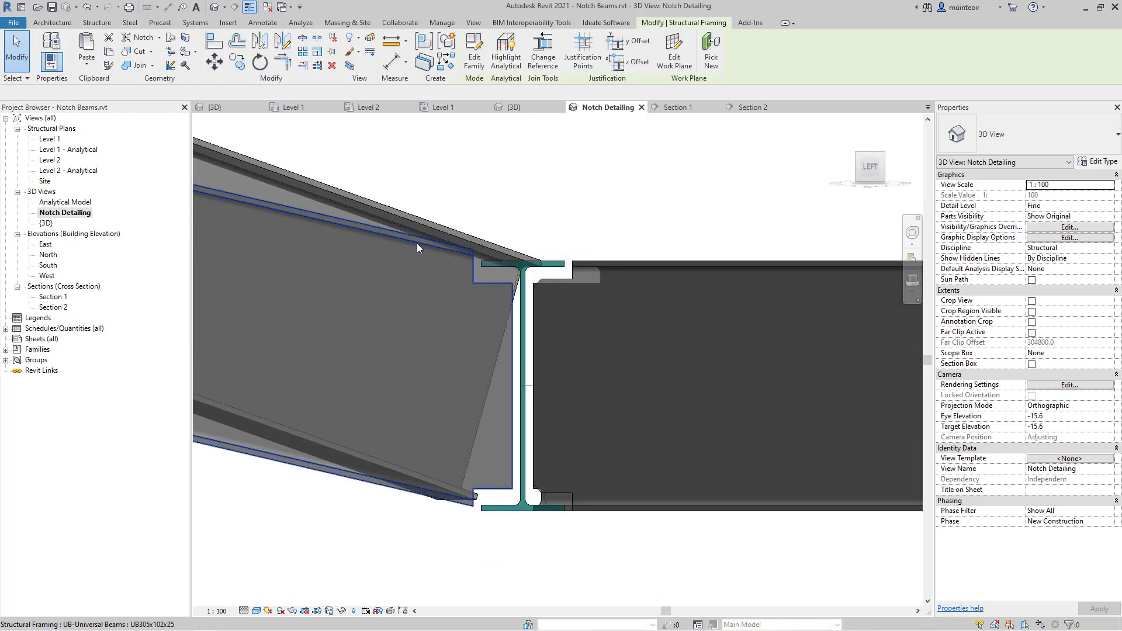
{"action": "scroll", "coordinate": [494, 447], "scroll_direction": "down", "scroll_amount": 1}
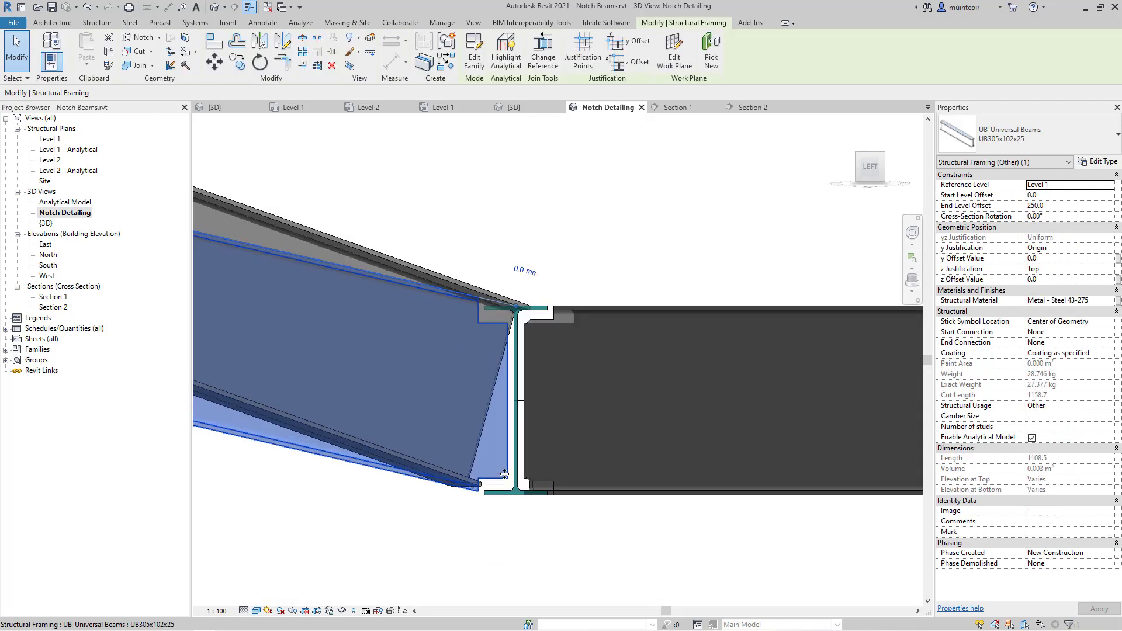
{"action": "left_click", "coordinate": [601, 241]}
- Notch the second sloped beam, near the main beam's other end, against the main beam
{"action": "scroll", "coordinate": [569, 269], "scroll_direction": "down", "scroll_amount": 4}
{"action": "middle_click_drag", "start_coordinate": [631, 311], "coordinate": [655, 427], "text": "shift"}
{"action": "scroll", "coordinate": [657, 391], "scroll_direction": "up", "scroll_amount": 3}
{"action": "left_click_drag", "start_coordinate": [688, 477], "coordinate": [682, 346]}
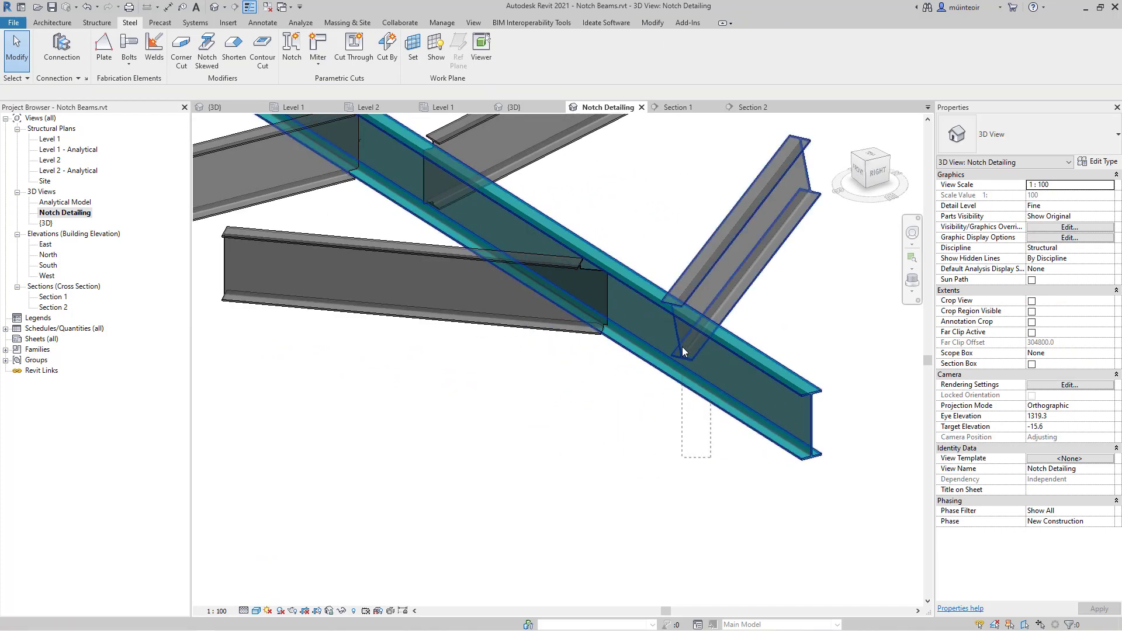
{"action": "left_click_drag", "start_coordinate": [681, 415], "coordinate": [682, 416]}
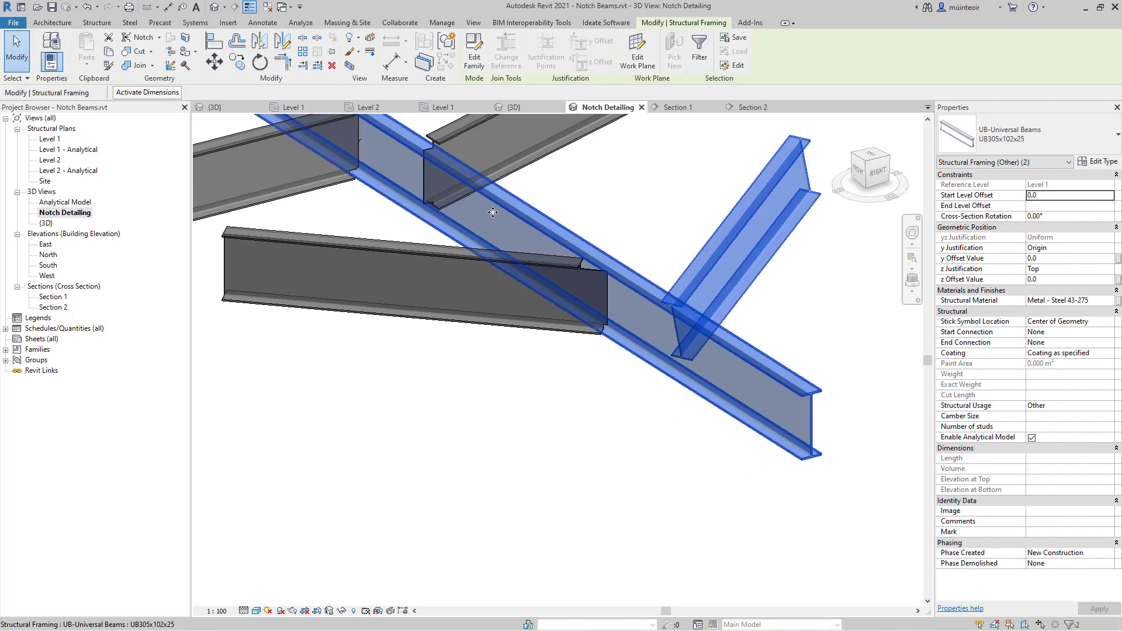
{"action": "left_click", "coordinate": [130, 22]}
{"action": "left_click", "coordinate": [292, 46]}
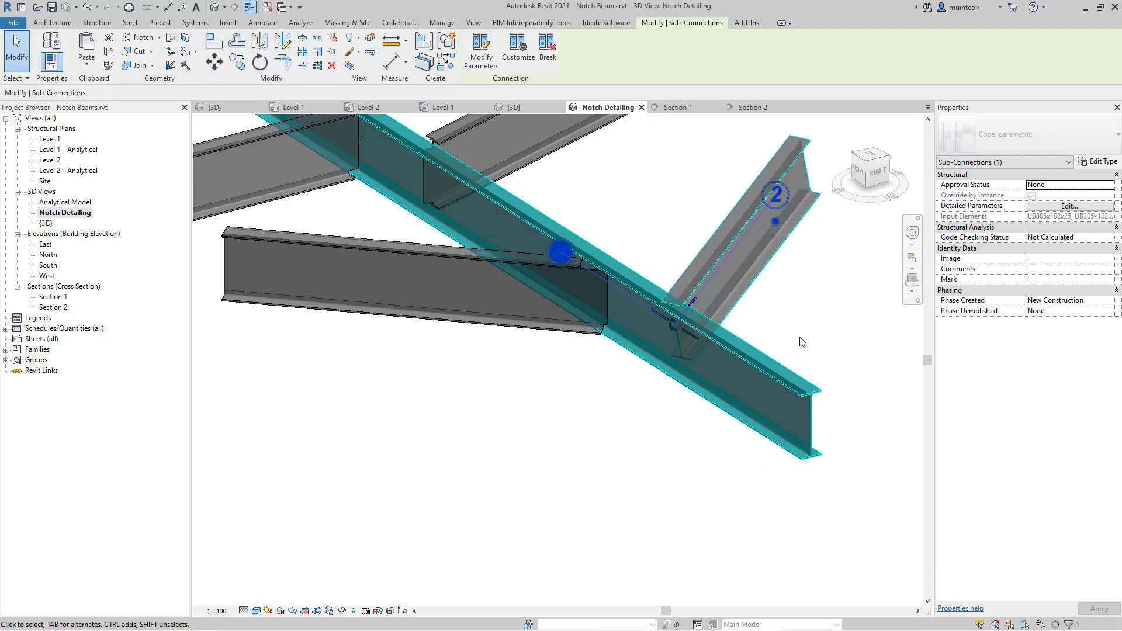
- Try the Sloping orientation on the second sloped beam's notch and return its Orientation to Horizontal
{"action": "middle_click_drag", "start_coordinate": [791, 339], "coordinate": [657, 364], "text": "shift"}
{"action": "scroll", "coordinate": [665, 319], "scroll_direction": "up", "scroll_amount": 2}
{"action": "scroll", "coordinate": [665, 323], "scroll_direction": "up", "scroll_amount": 2}
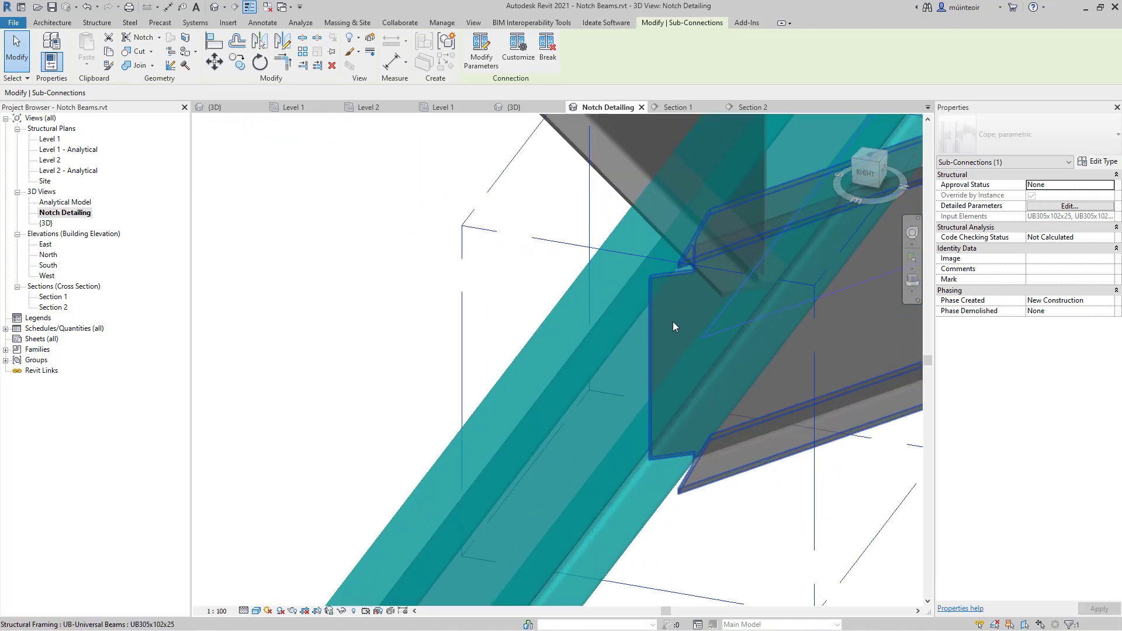
{"action": "mouse_move", "coordinate": [660, 397]}
{"action": "middle_mouse_down", "text": "shift"}
{"action": "mouse_move", "coordinate": [729, 348]}
{"action": "mouse_move", "coordinate": [724, 334]}
{"action": "middle_mouse_up", "text": "shift"}
{"action": "scroll", "coordinate": [705, 261], "scroll_direction": "up", "scroll_amount": 2}
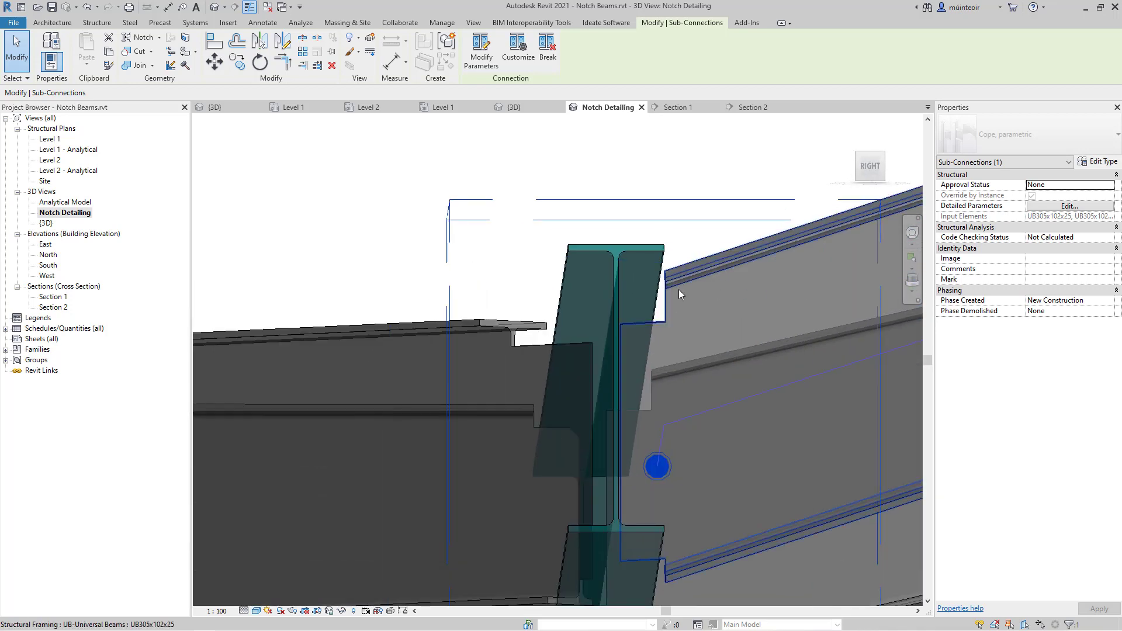
{"action": "left_click", "coordinate": [481, 53]}
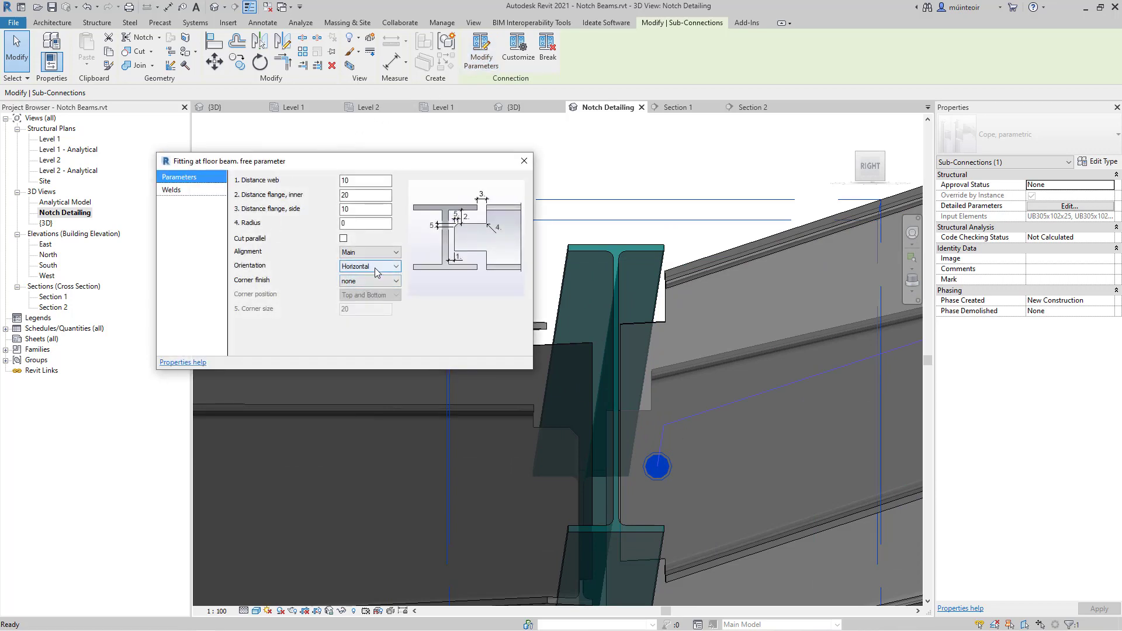
{"action": "left_click", "coordinate": [377, 269]}
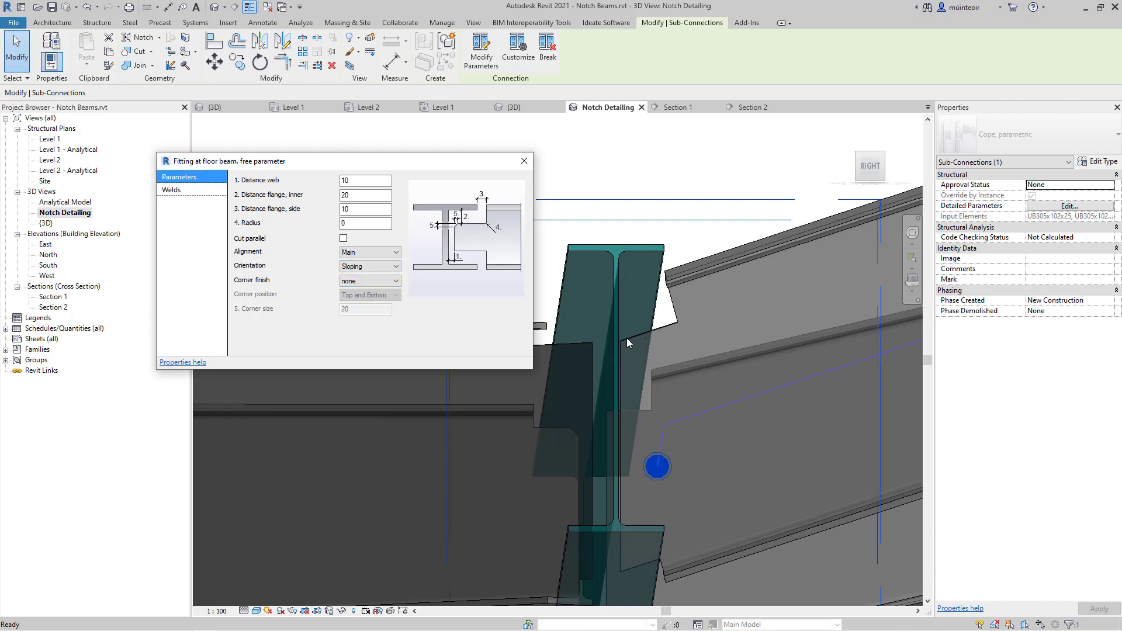
{"action": "scroll", "coordinate": [639, 457], "scroll_direction": "down", "scroll_amount": 3}
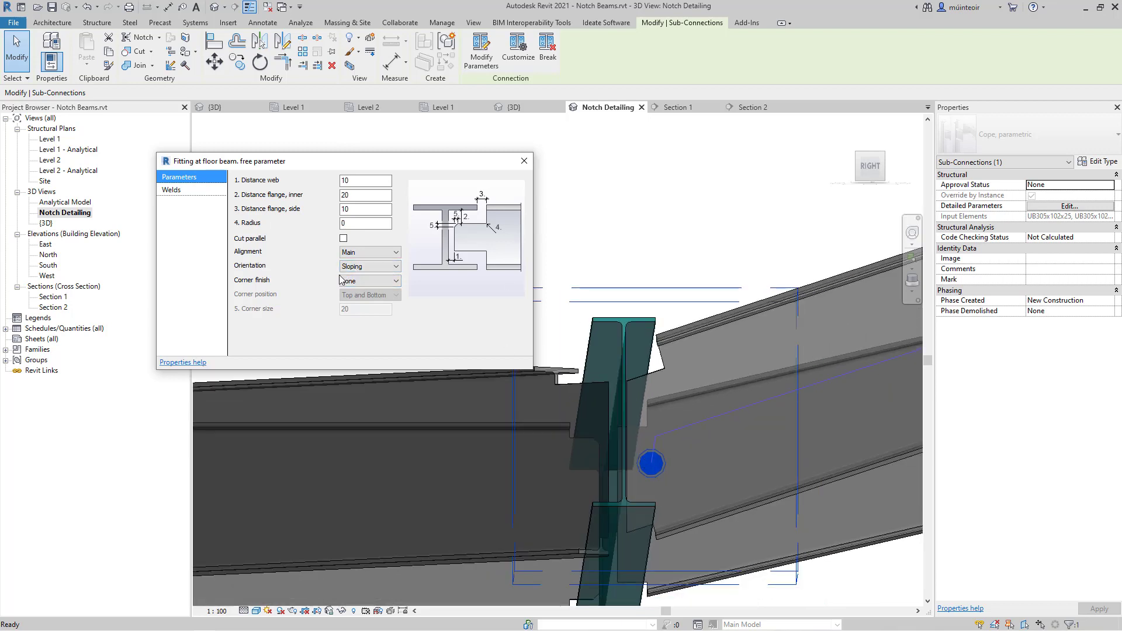
{"action": "left_click", "coordinate": [371, 267]}
{"action": "left_click", "coordinate": [358, 277]}
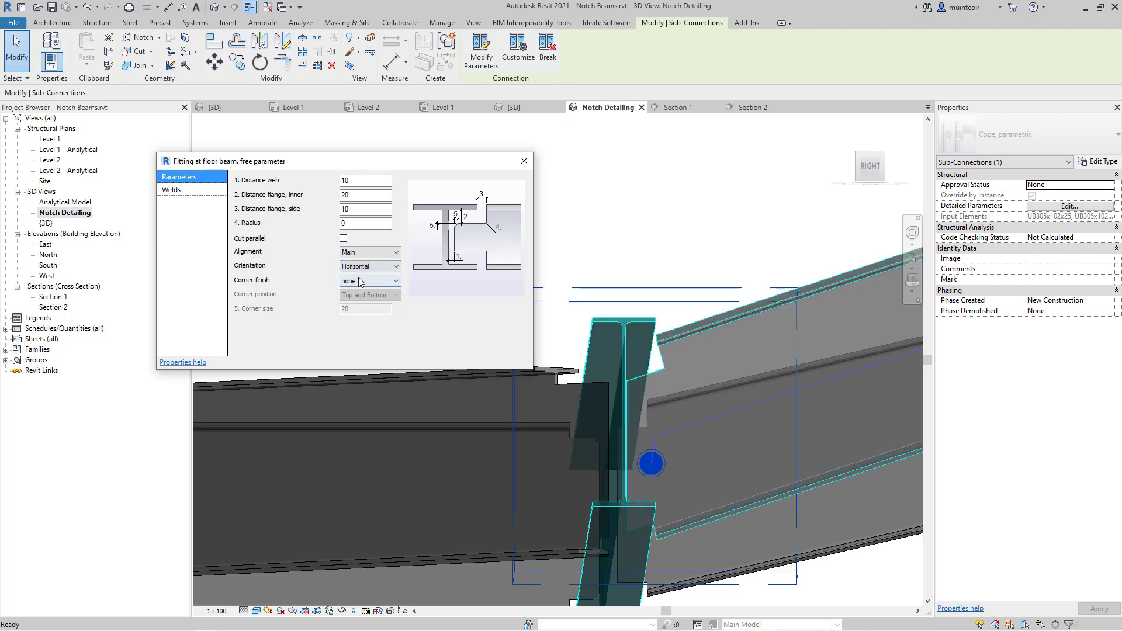
- View the model from its right side and hide the first sloped beam that overlaps the second one
{"action": "left_click", "coordinate": [871, 168]}
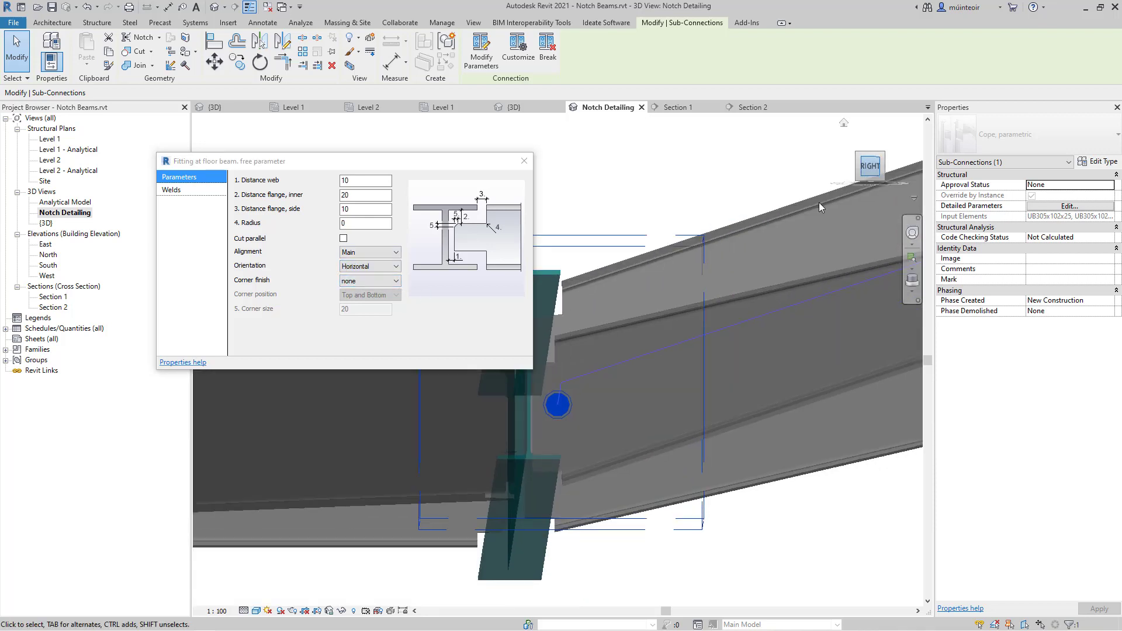
{"action": "middle_click_drag", "start_coordinate": [609, 442], "coordinate": [680, 449]}
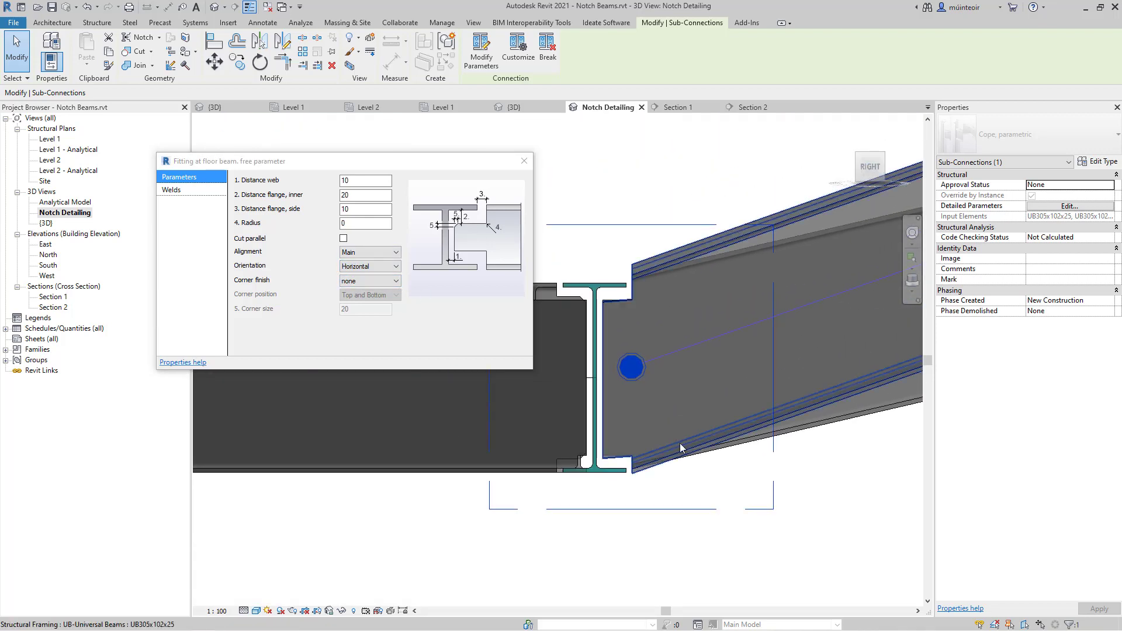
{"action": "left_click", "coordinate": [672, 409]}
{"action": "right_click", "coordinate": [845, 418]}
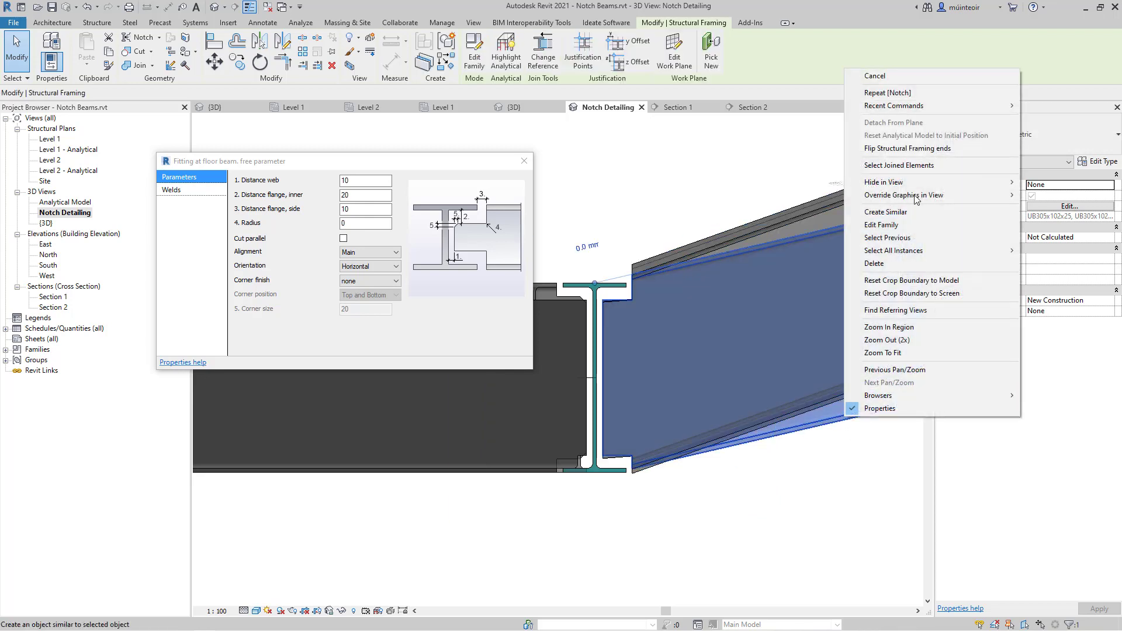
{"action": "mouse_move", "coordinate": [920, 184]}
{"action": "left_click", "coordinate": [1041, 183]}
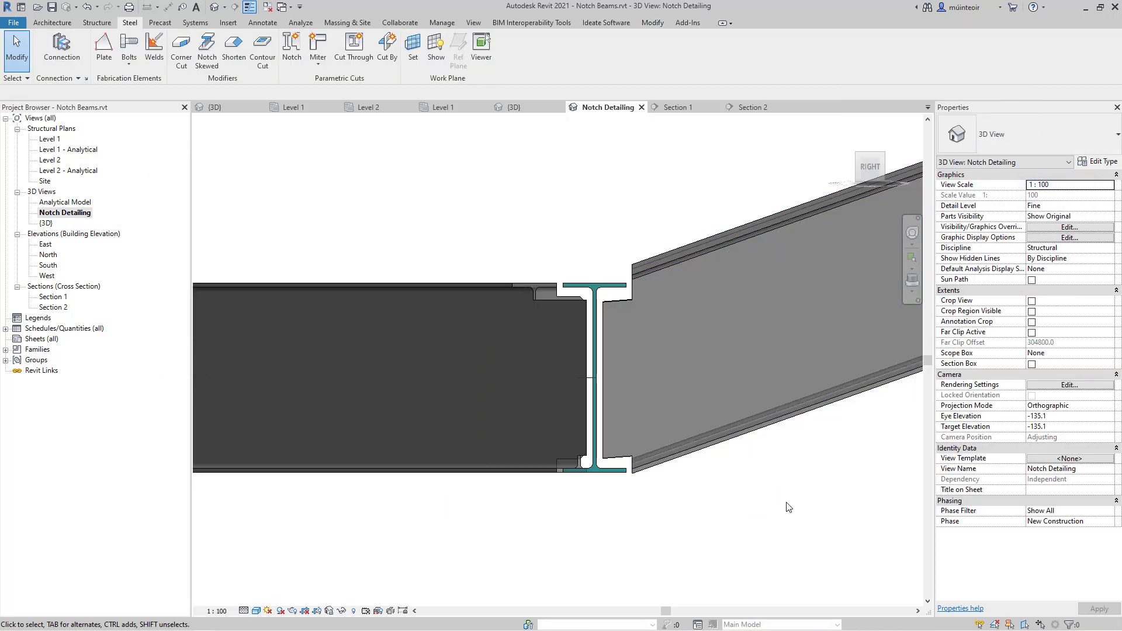
- Examine the second sloped beam's notch in the side view and look over the whole beam arrangement
{"action": "middle_click_drag", "start_coordinate": [704, 488], "coordinate": [649, 484]}
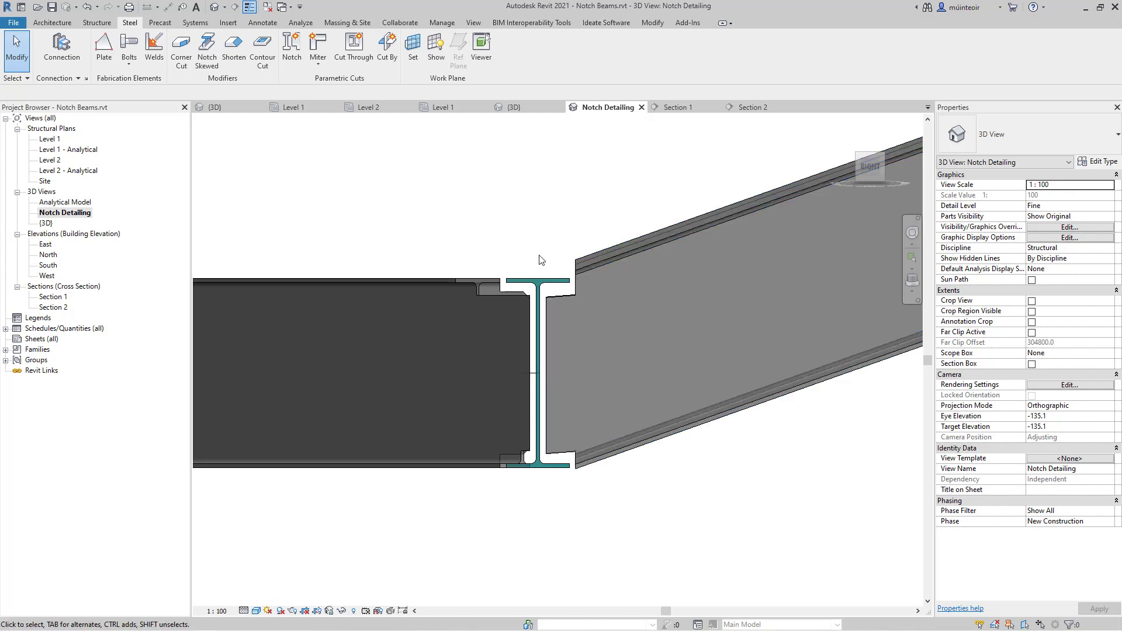
{"action": "left_click", "coordinate": [553, 302]}
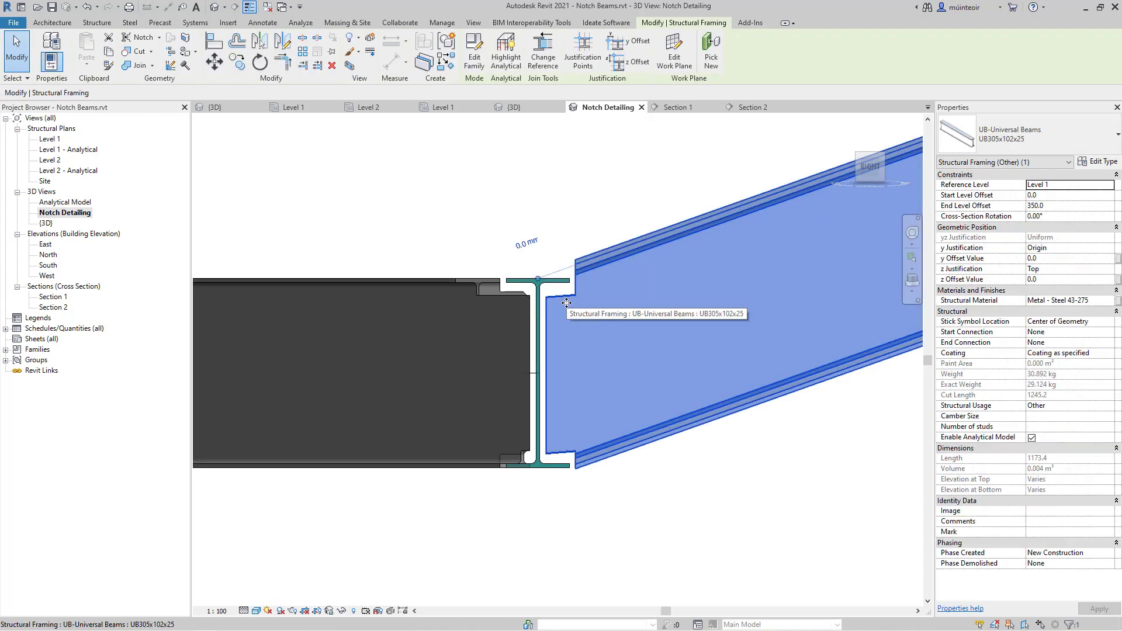
{"action": "key", "text": "Escape"}
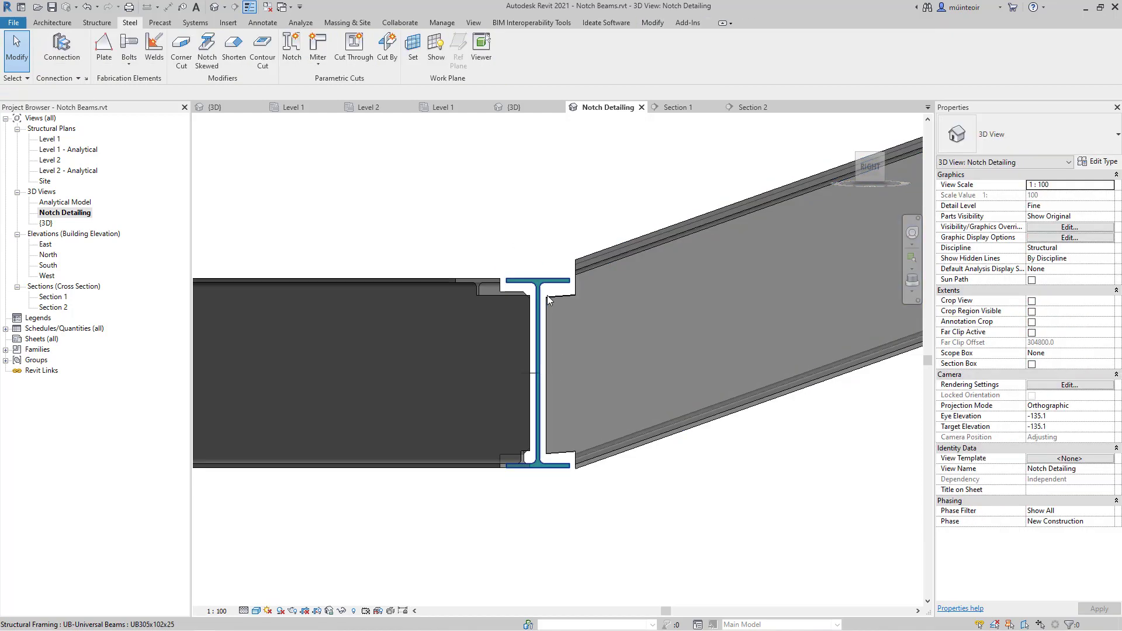
{"action": "scroll", "coordinate": [568, 338], "scroll_direction": "down", "scroll_amount": 3}
{"action": "middle_click_drag", "start_coordinate": [568, 338], "coordinate": [450, 346], "text": "shift"}
{"action": "scroll", "coordinate": [535, 241], "scroll_direction": "down", "scroll_amount": 7}
{"action": "middle_click_drag", "start_coordinate": [655, 334], "coordinate": [451, 346], "text": "shift"}
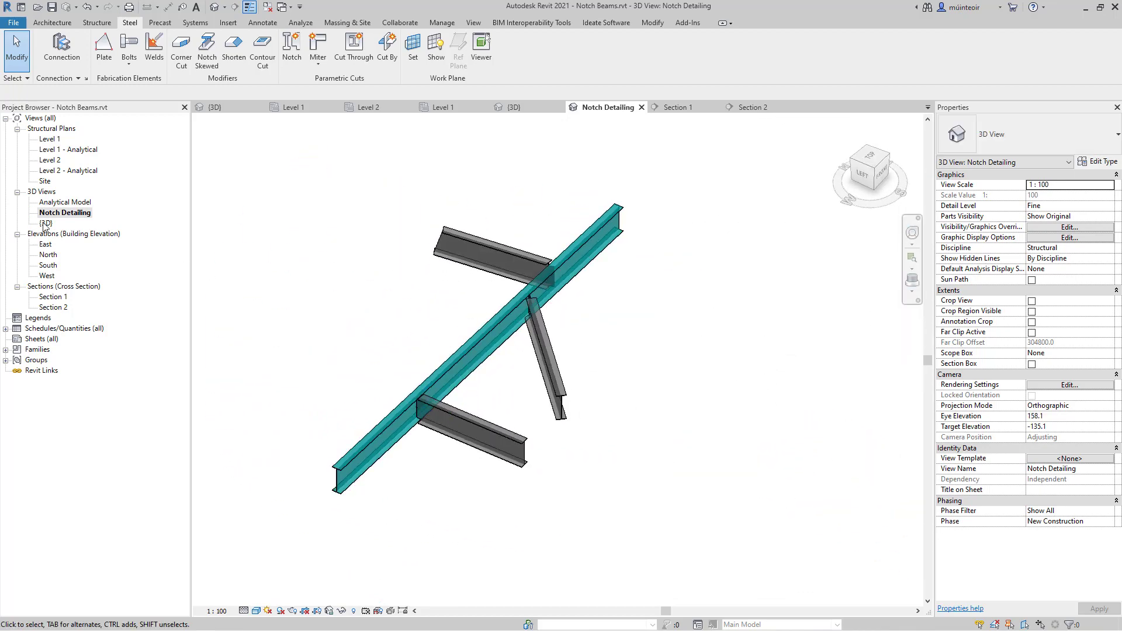
- Review the diagonal beam notch's type properties, detailed parameters and weld settings without changing them
{"action": "scroll", "coordinate": [521, 328], "scroll_direction": "up", "scroll_amount": 3}
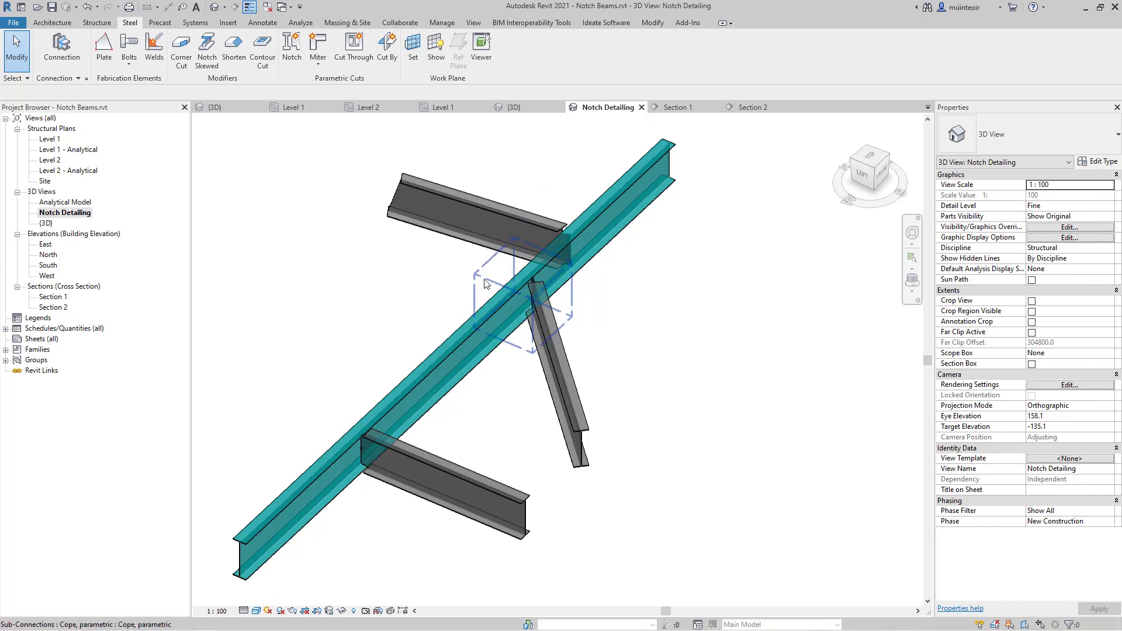
{"action": "left_click", "coordinate": [535, 305]}
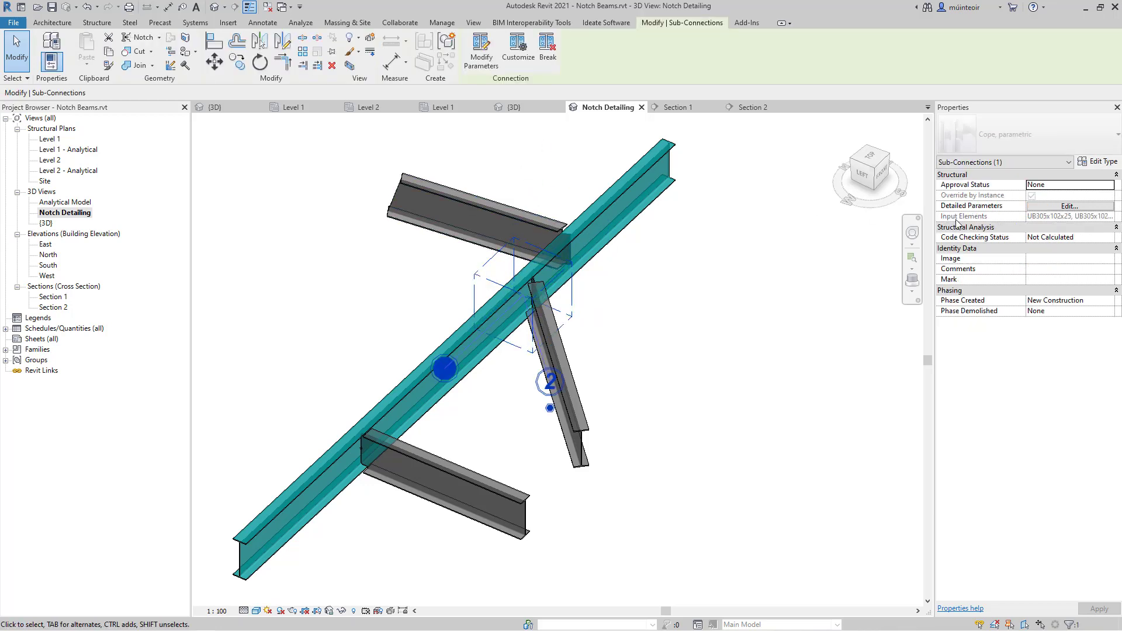
{"action": "left_click", "coordinate": [1098, 162]}
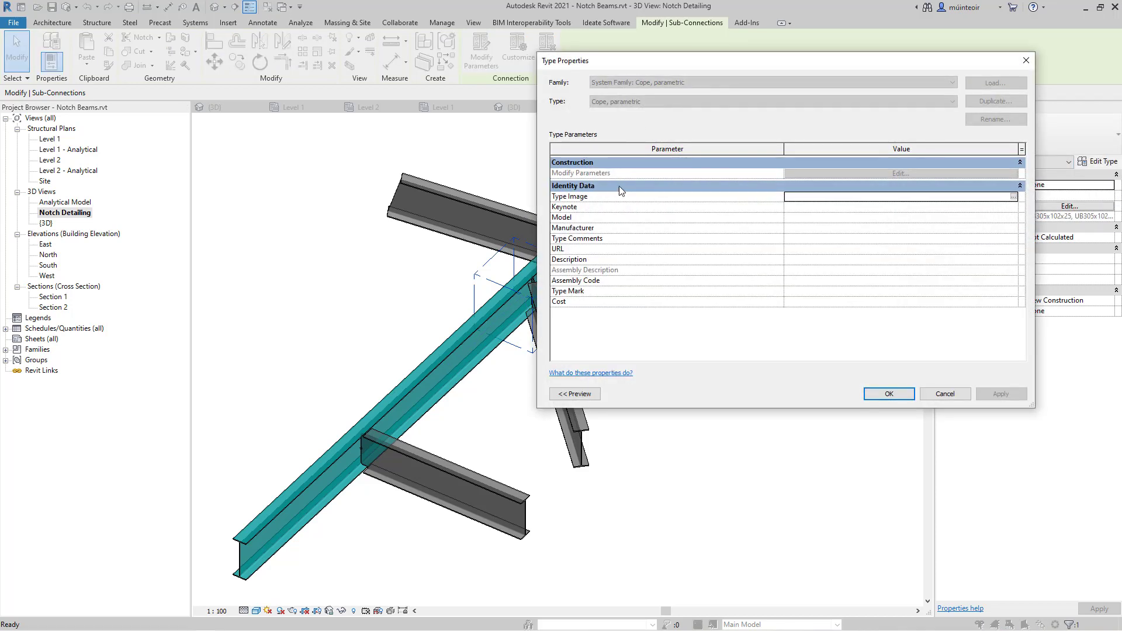
{"action": "left_click", "coordinate": [940, 395]}
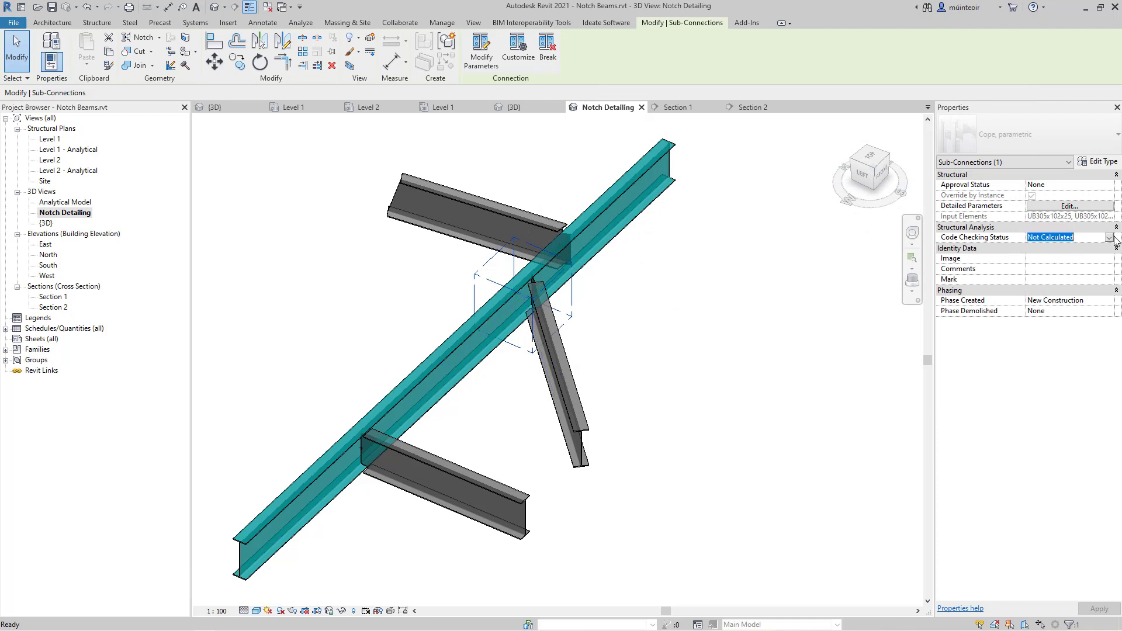
{"action": "left_click", "coordinate": [1079, 211]}
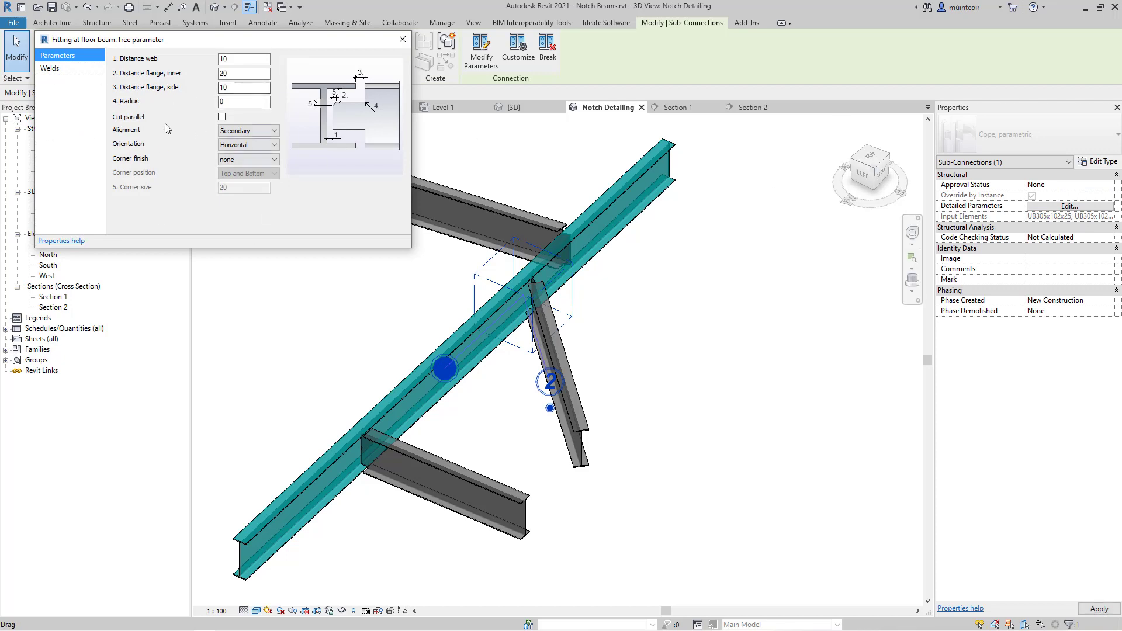
{"action": "left_click", "coordinate": [64, 70]}
{"action": "left_click", "coordinate": [77, 60]}
{"action": "left_click", "coordinate": [401, 46]}
{"action": "left_click", "coordinate": [602, 339]}
- Examine the notched beams at the main beam from both sides of the model
{"action": "scroll", "coordinate": [606, 284], "scroll_direction": "up", "scroll_amount": 3}
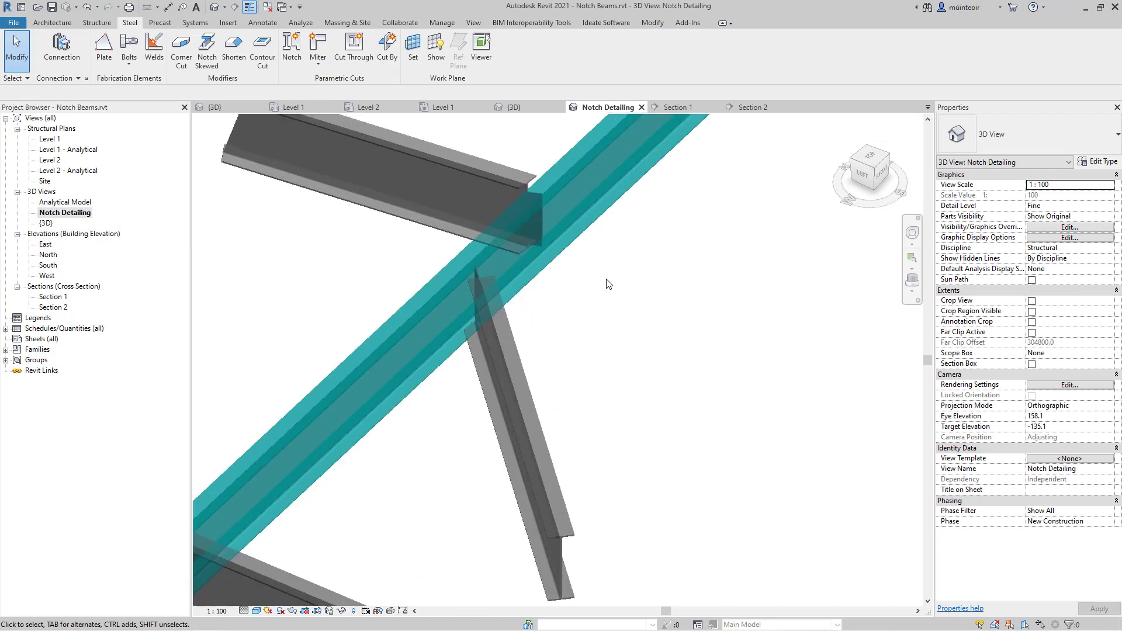
{"action": "scroll", "coordinate": [610, 290], "scroll_direction": "down", "scroll_amount": 3}
{"action": "middle_click_drag", "start_coordinate": [670, 298], "coordinate": [198, 213], "text": "shift"}
{"action": "scroll", "coordinate": [594, 184], "scroll_direction": "up", "scroll_amount": 4}
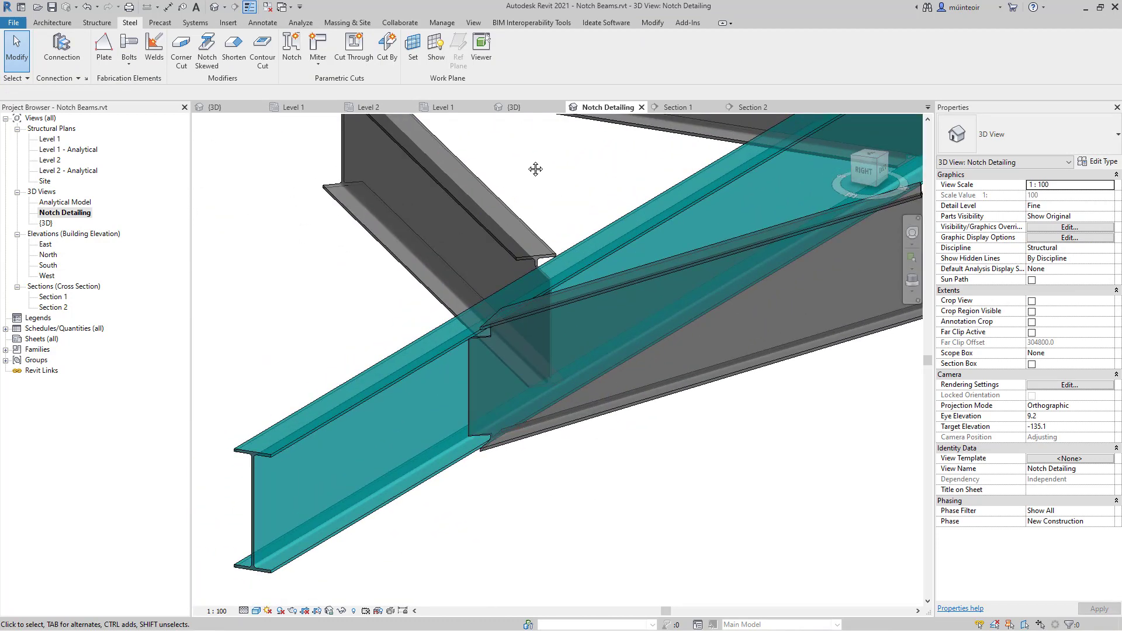
{"action": "middle_click_drag", "start_coordinate": [535, 169], "coordinate": [501, 207]}
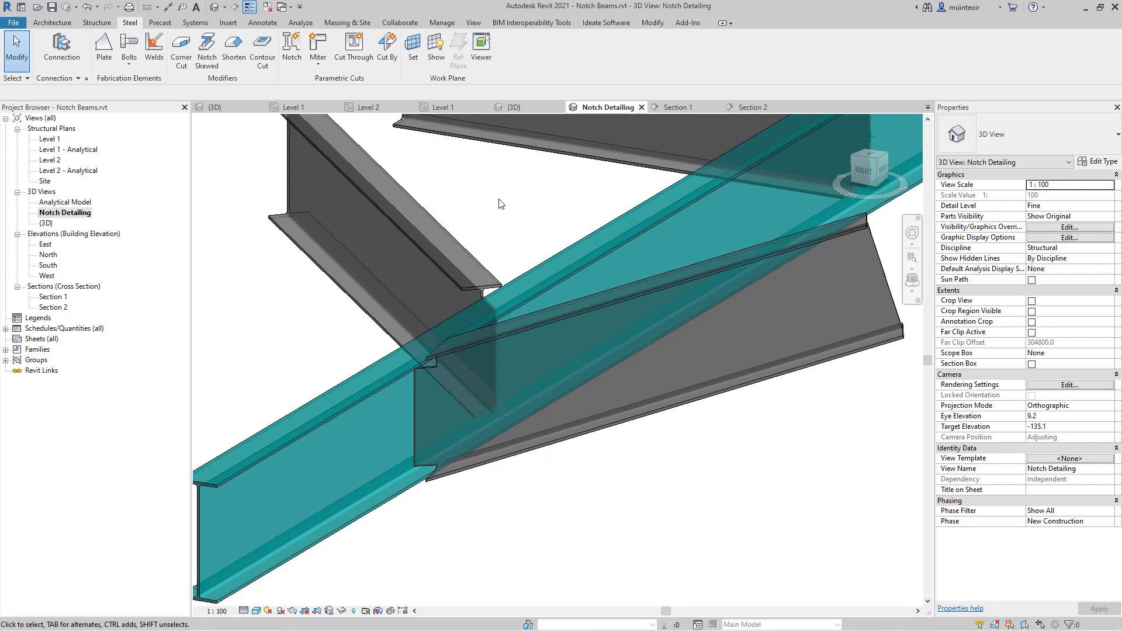